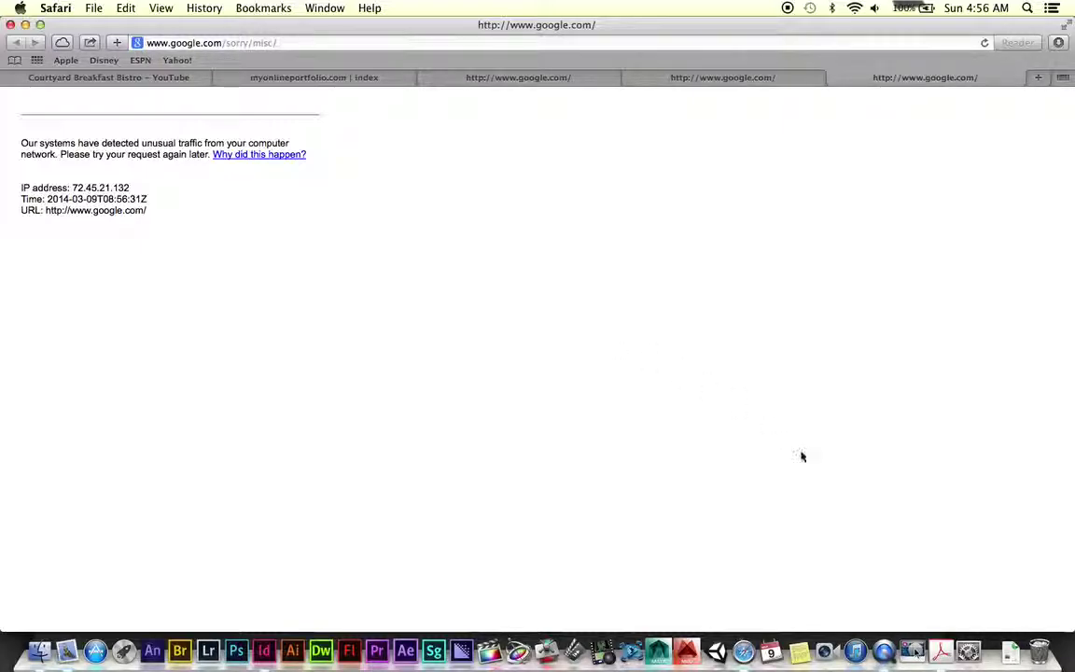
Bring the exported PDF forward and test its YouTube thumbnail link in Safari
{"action": "left_click", "coordinate": [932, 644]}
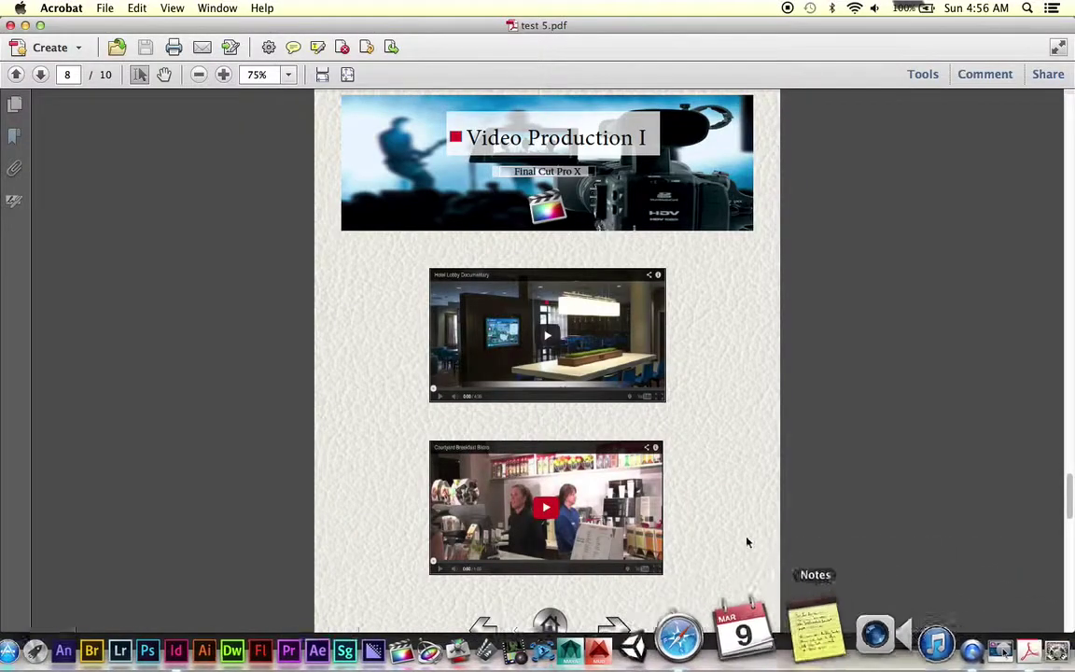
{"action": "left_click", "coordinate": [560, 466]}
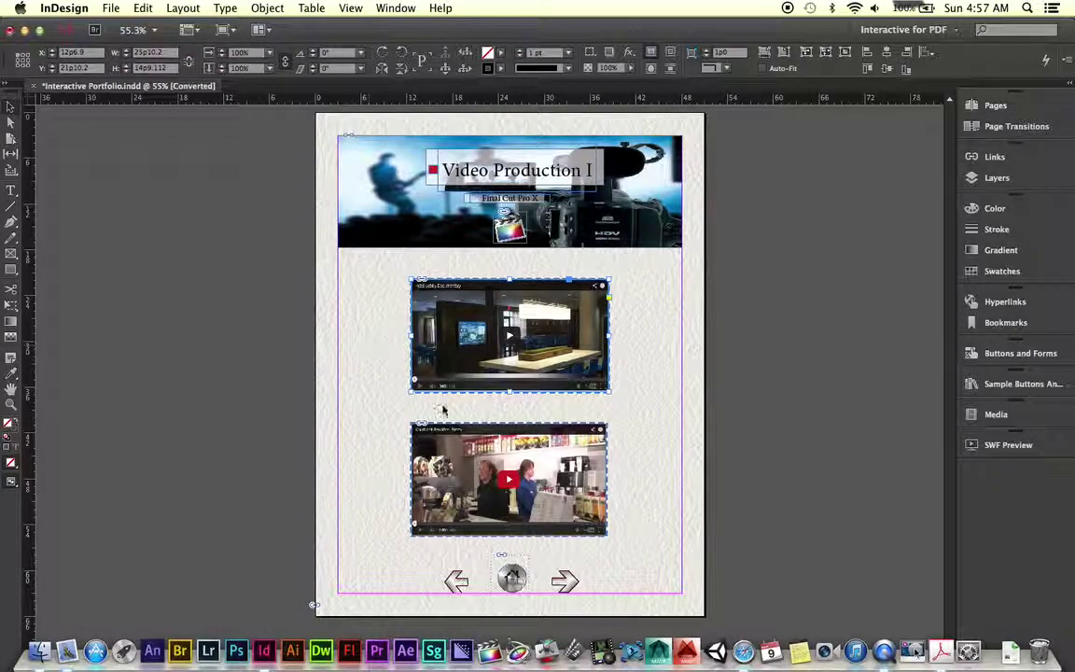
Select the lower video frame and open its Hyperlink 6 from the Hyperlinks panel
{"action": "left_click", "coordinate": [557, 457]}
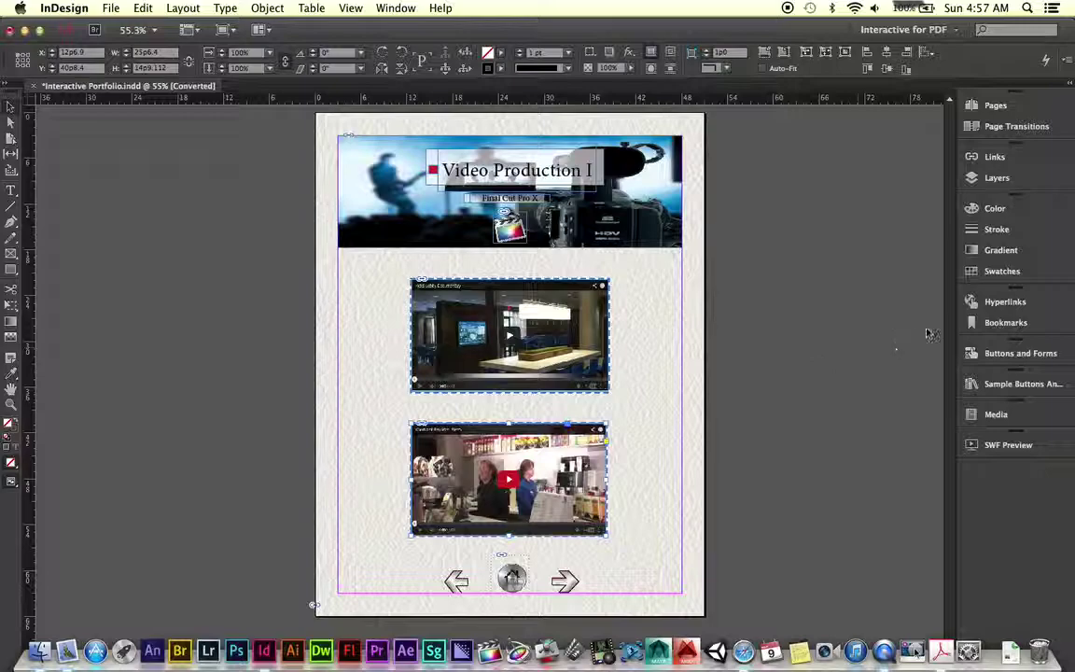
{"action": "left_click", "coordinate": [1003, 302]}
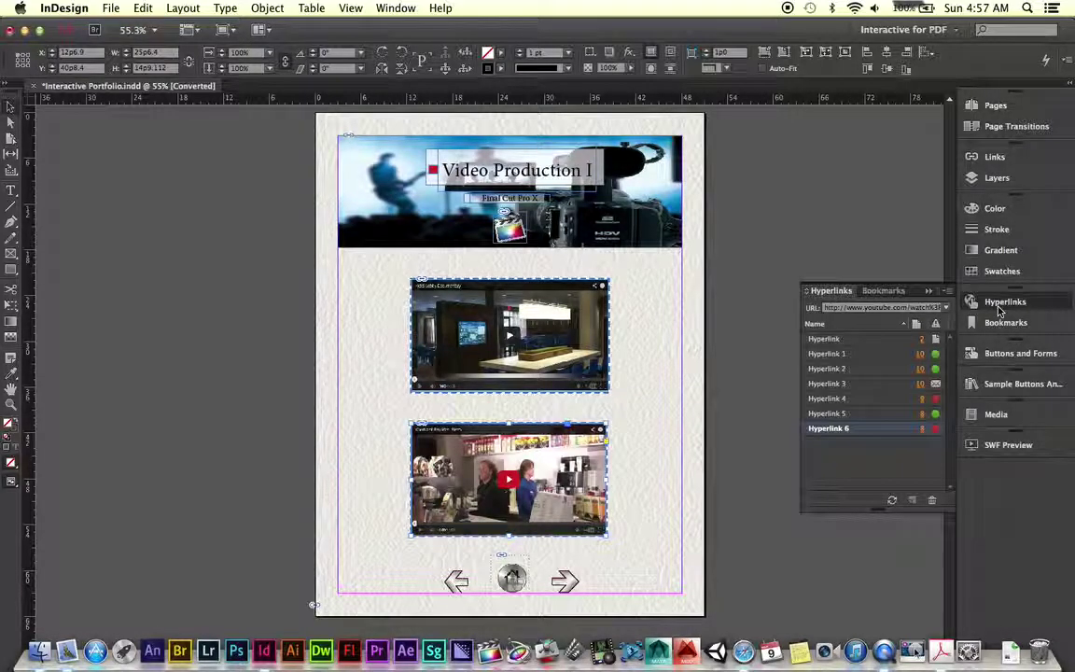
{"action": "double_click", "coordinate": [875, 431]}
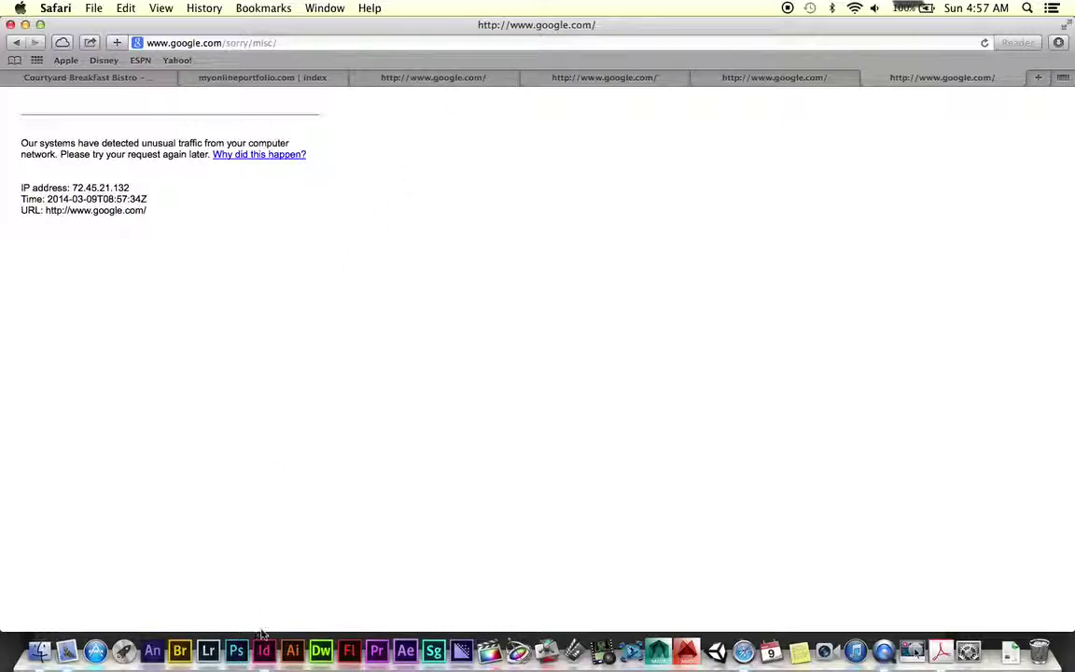
Inspect Hyperlink 6's URL, checking its 'overview' and 'list' parameters, and cancel without changes
{"action": "left_click", "coordinate": [266, 650]}
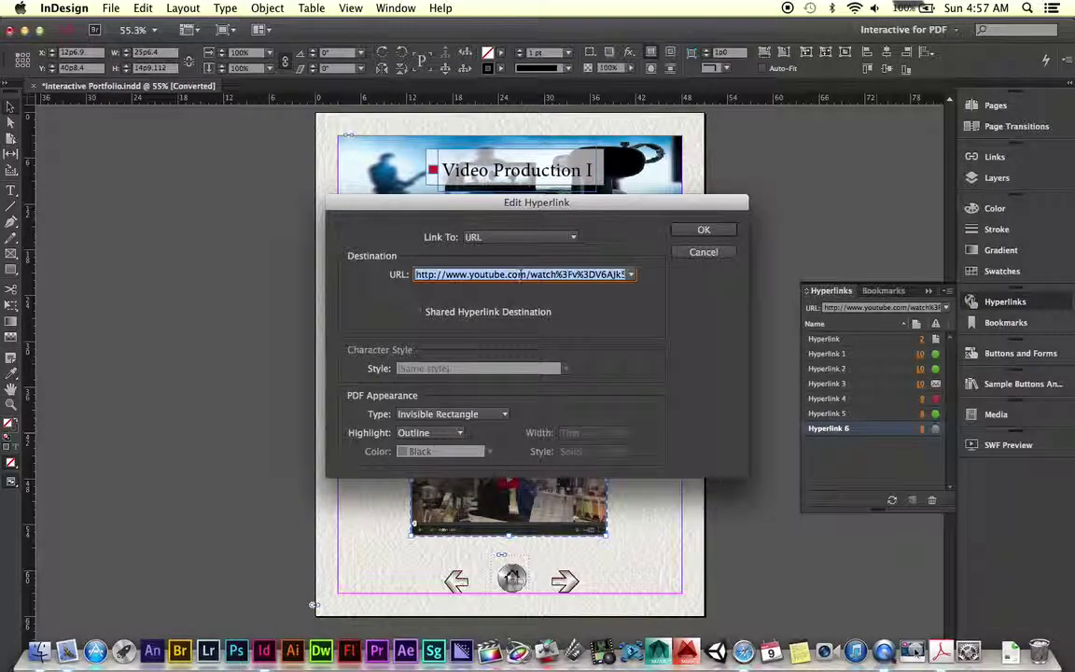
{"action": "left_click_drag", "start_coordinate": [521, 274], "coordinate": [631, 273]}
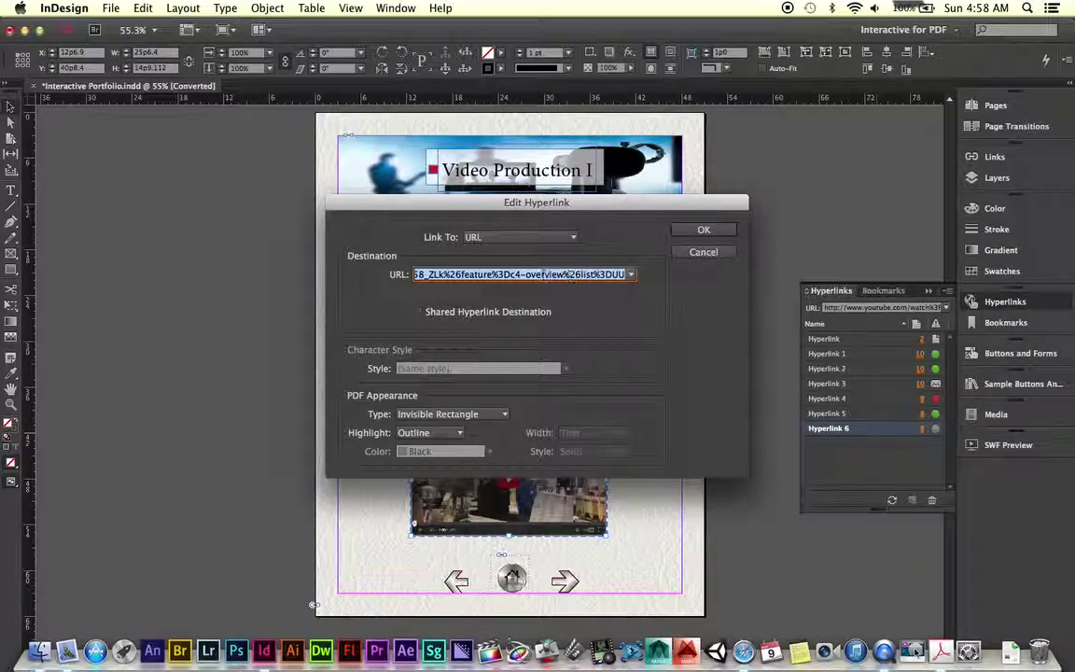
{"action": "left_click", "coordinate": [543, 274]}
{"action": "double_click", "coordinate": [543, 274]}
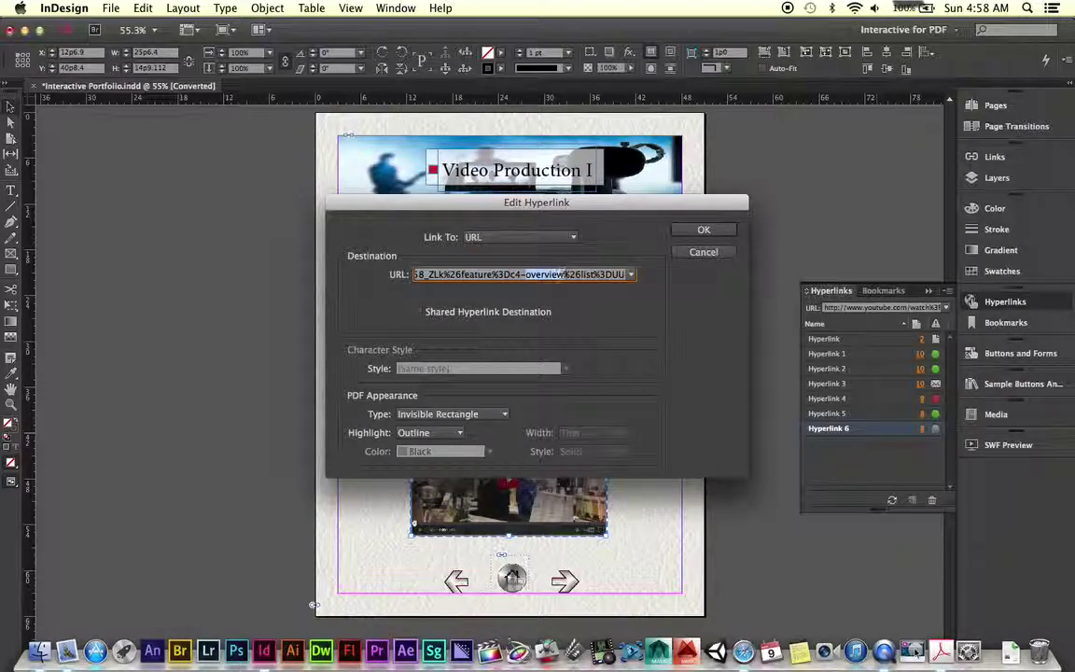
{"action": "left_click_drag", "start_coordinate": [581, 274], "coordinate": [591, 274]}
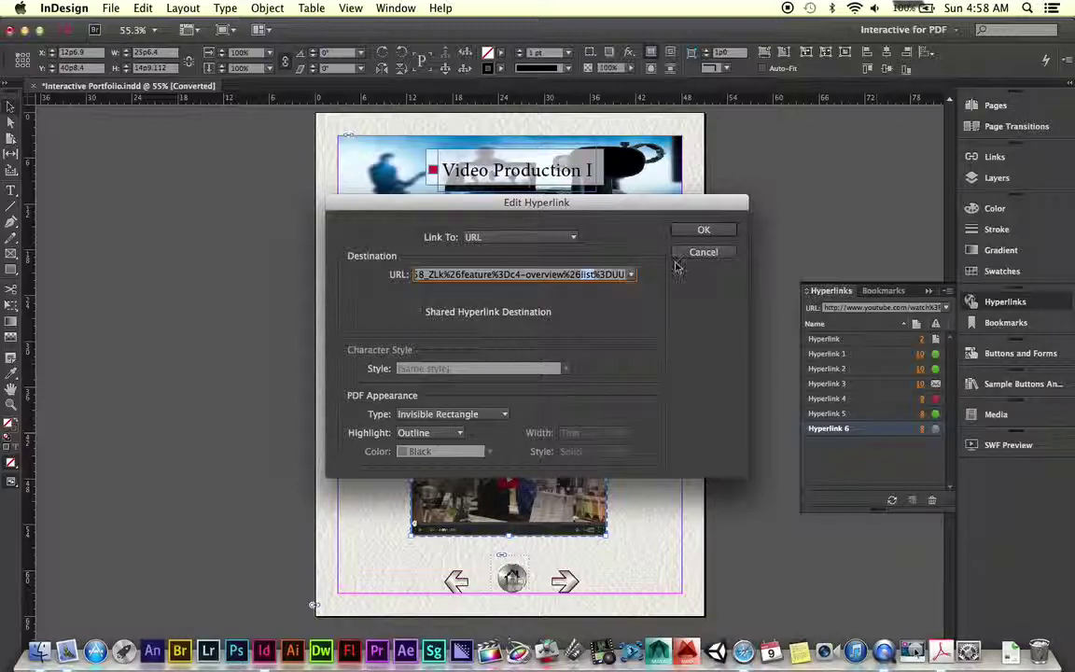
{"action": "left_click", "coordinate": [702, 253]}
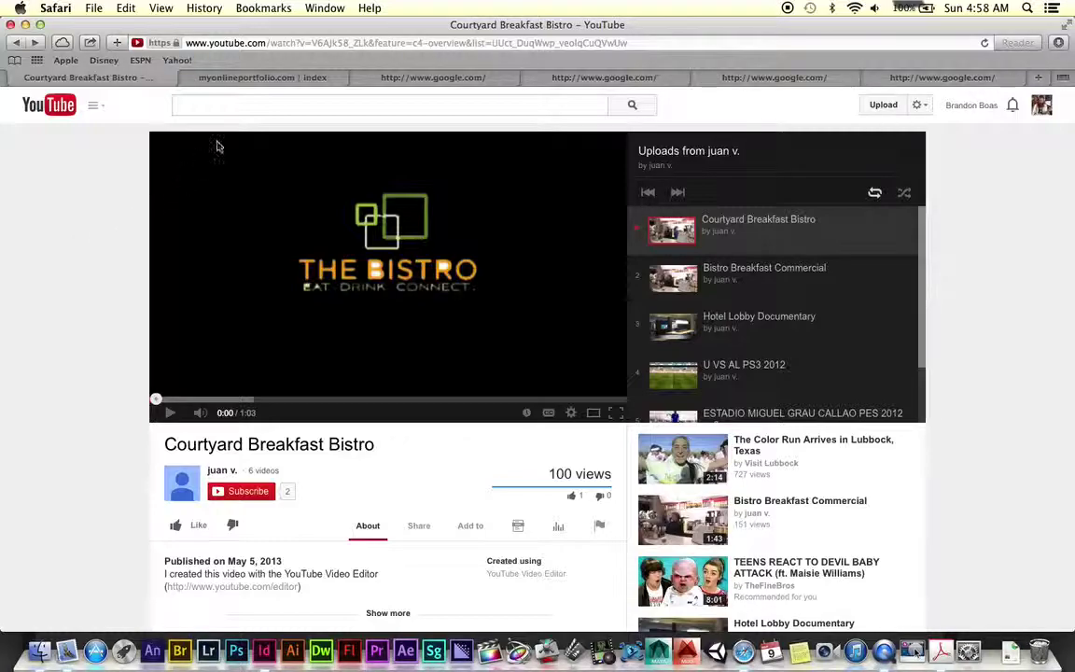
{"action": "left_click", "coordinate": [285, 43]}
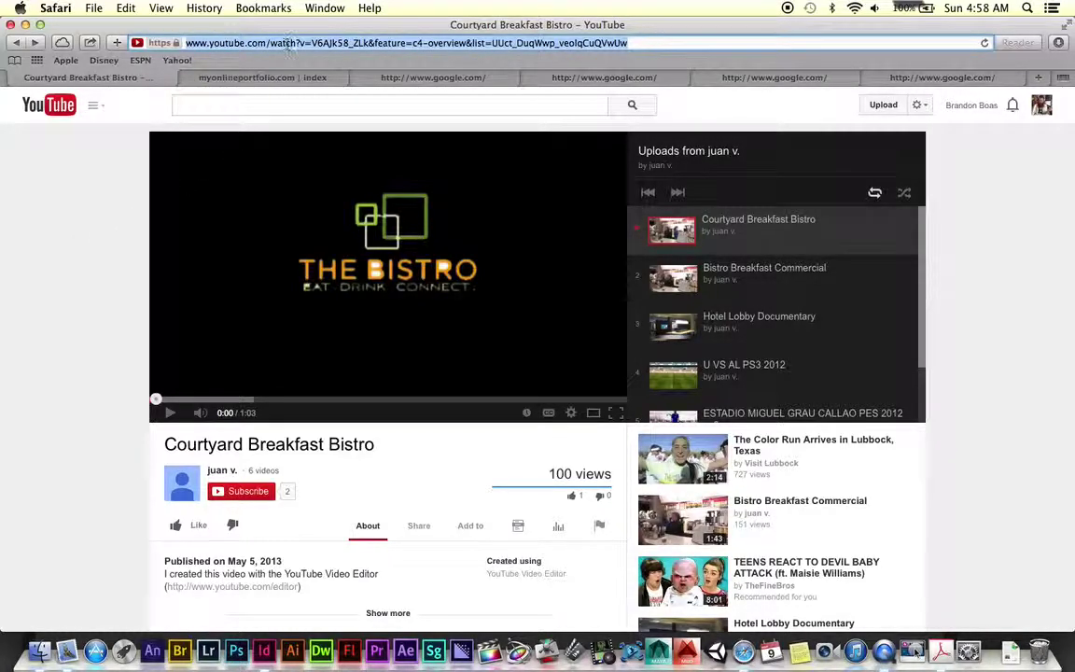
{"action": "left_click", "coordinate": [428, 43]}
{"action": "double_click", "coordinate": [431, 43]}
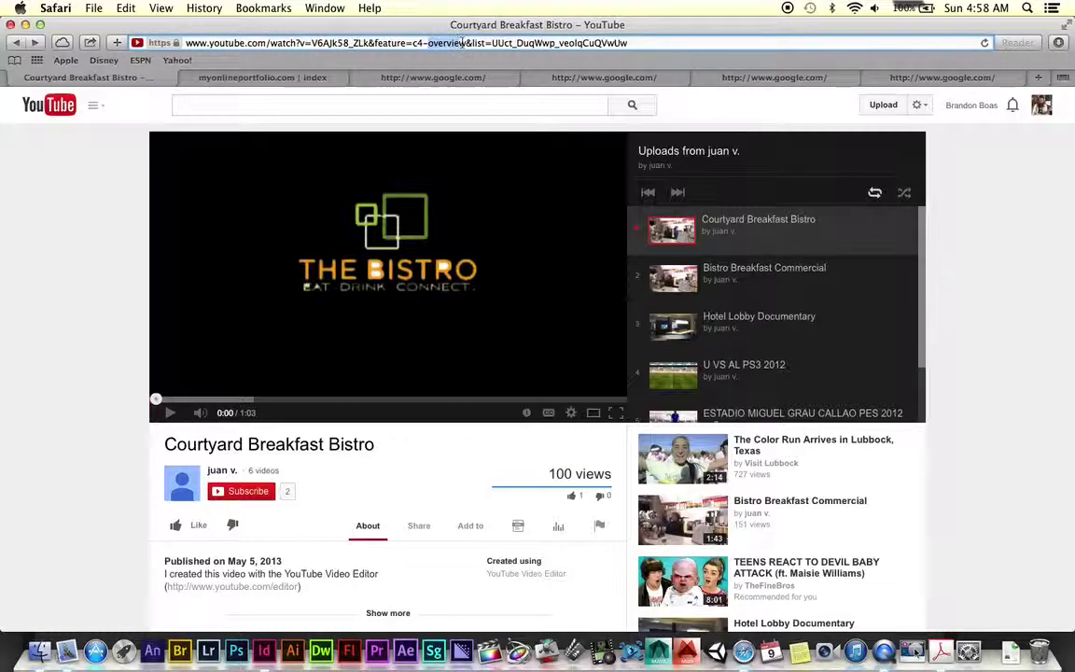
{"action": "double_click", "coordinate": [480, 42]}
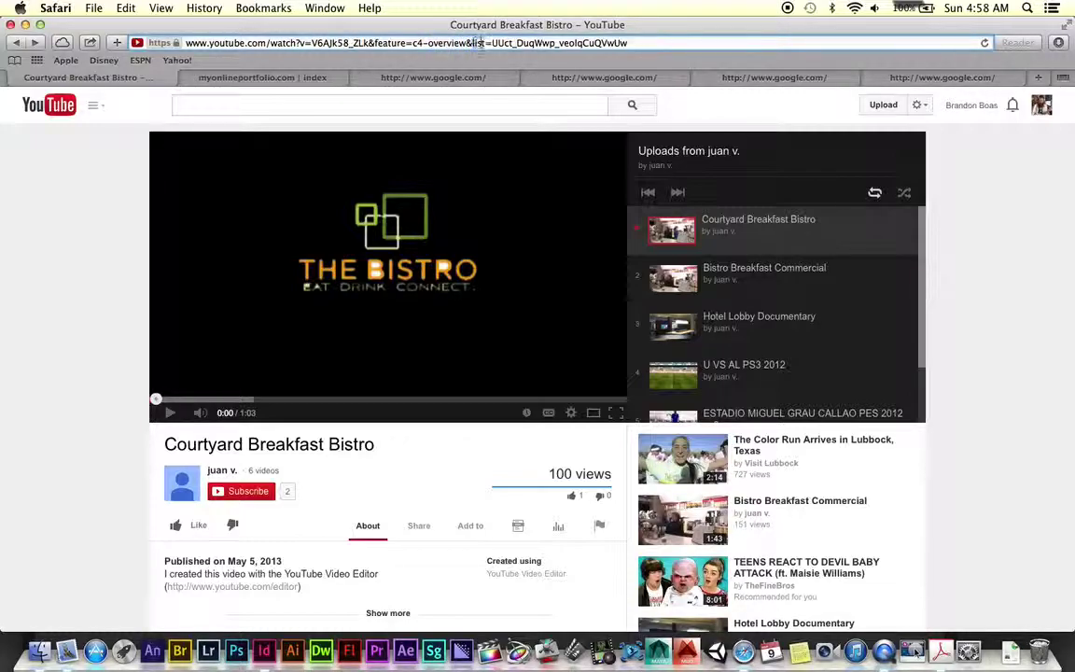
{"action": "left_click", "coordinate": [646, 45]}
{"action": "left_click_drag", "start_coordinate": [467, 42], "coordinate": [633, 43]}
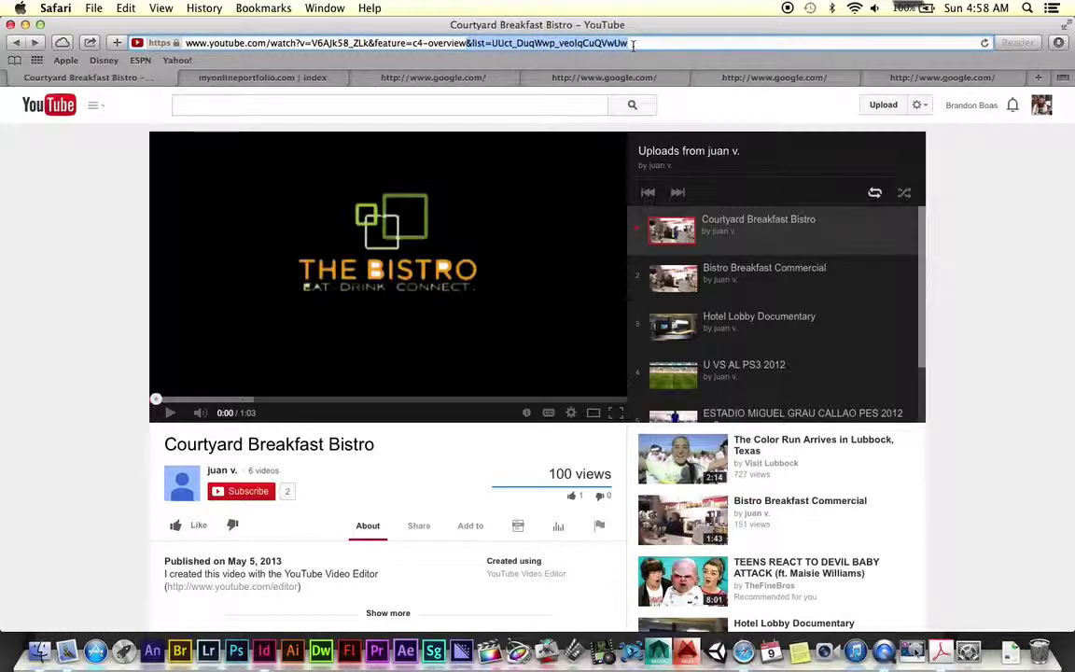
Compare Hyperlink 5's URL on the upper video frame against the YouTube page, then cancel
{"action": "left_click", "coordinate": [265, 649]}
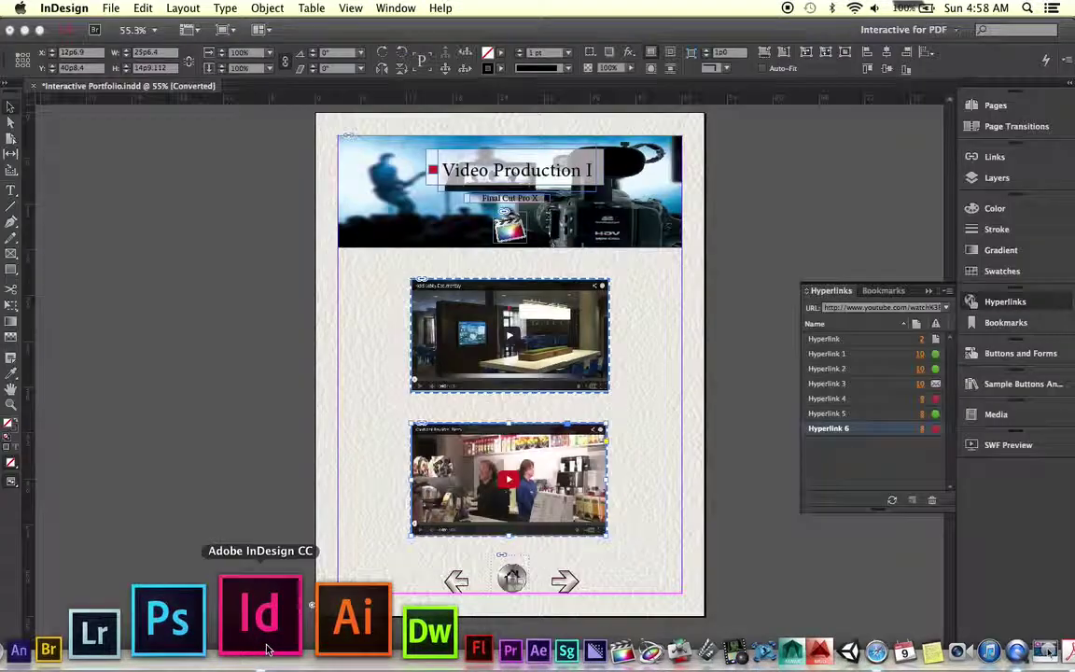
{"action": "left_click", "coordinate": [541, 382]}
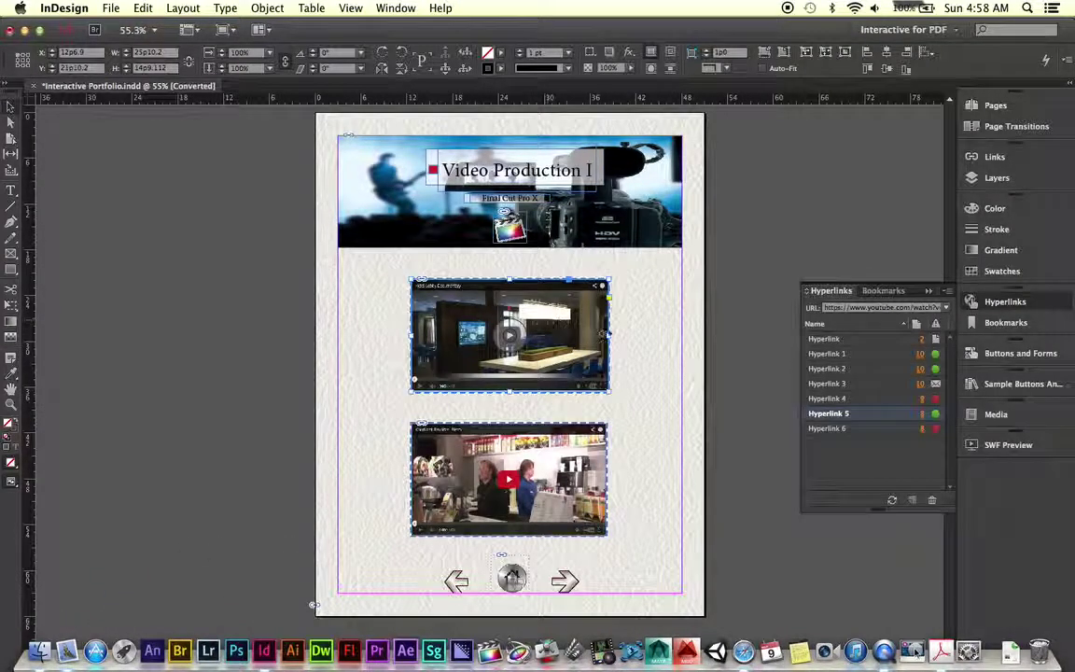
{"action": "double_click", "coordinate": [839, 413]}
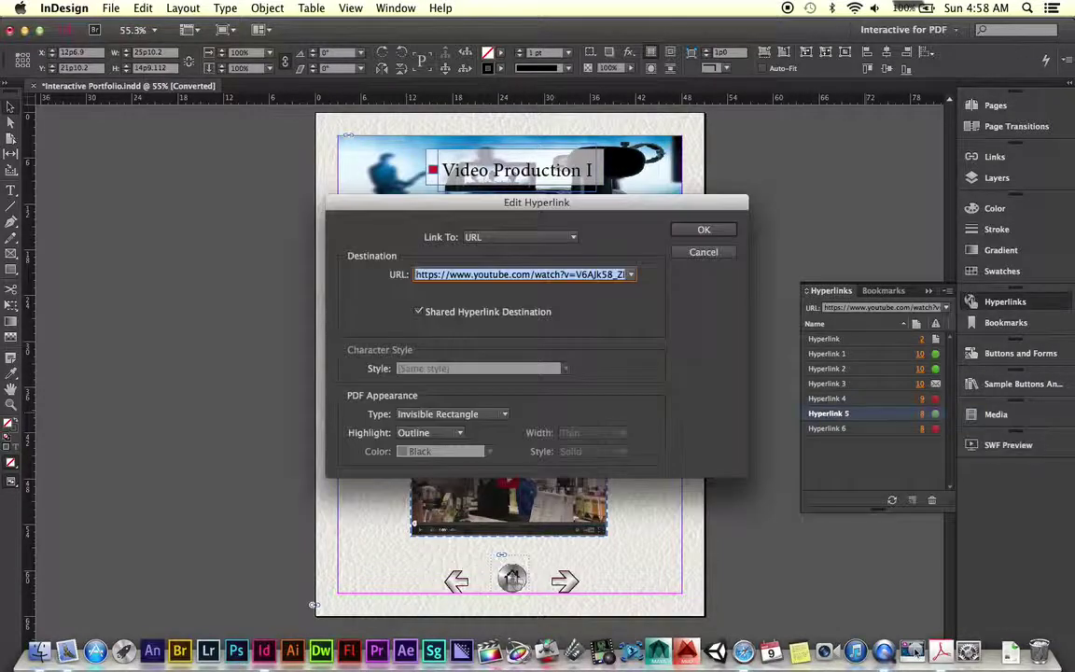
{"action": "key", "text": "shift+End"}
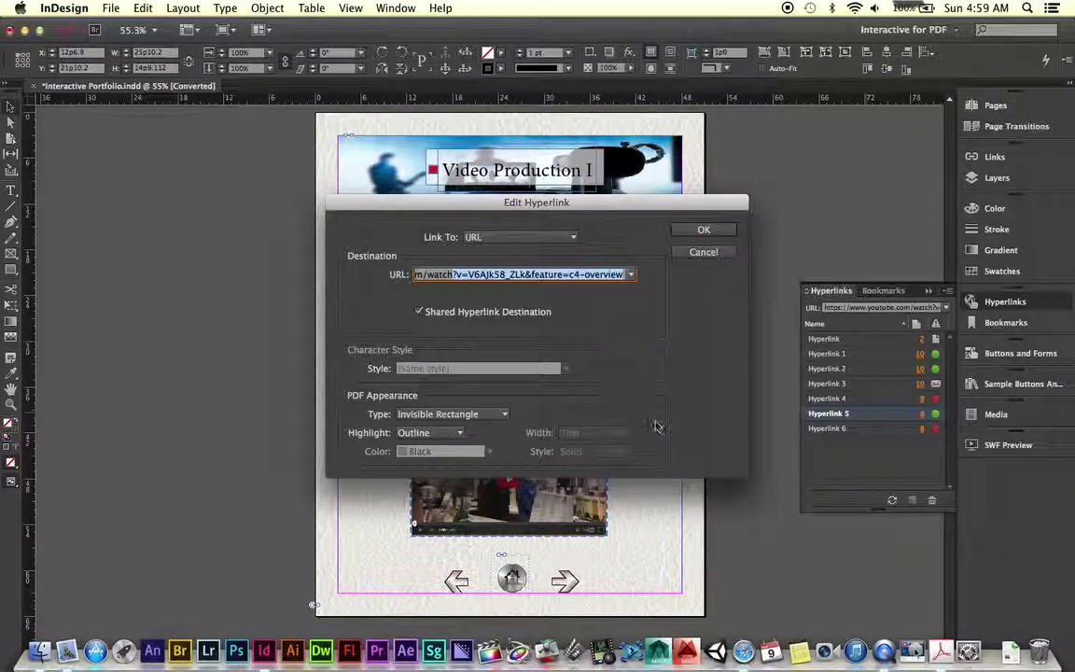
{"action": "left_click", "coordinate": [744, 650]}
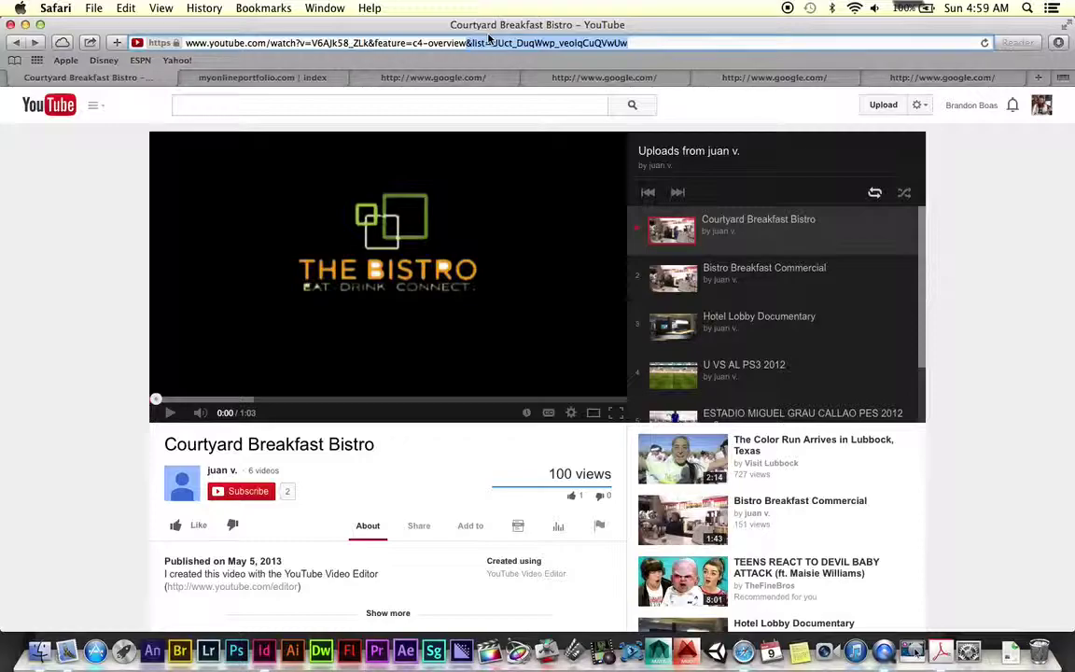
{"action": "left_click", "coordinate": [265, 646]}
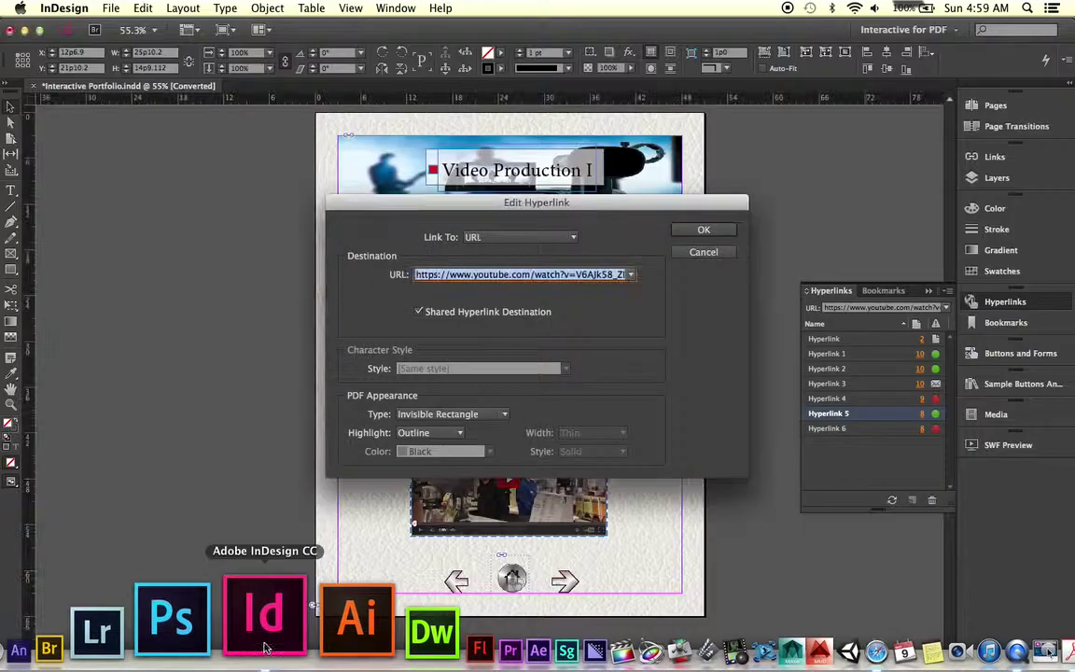
{"action": "left_click", "coordinate": [702, 254]}
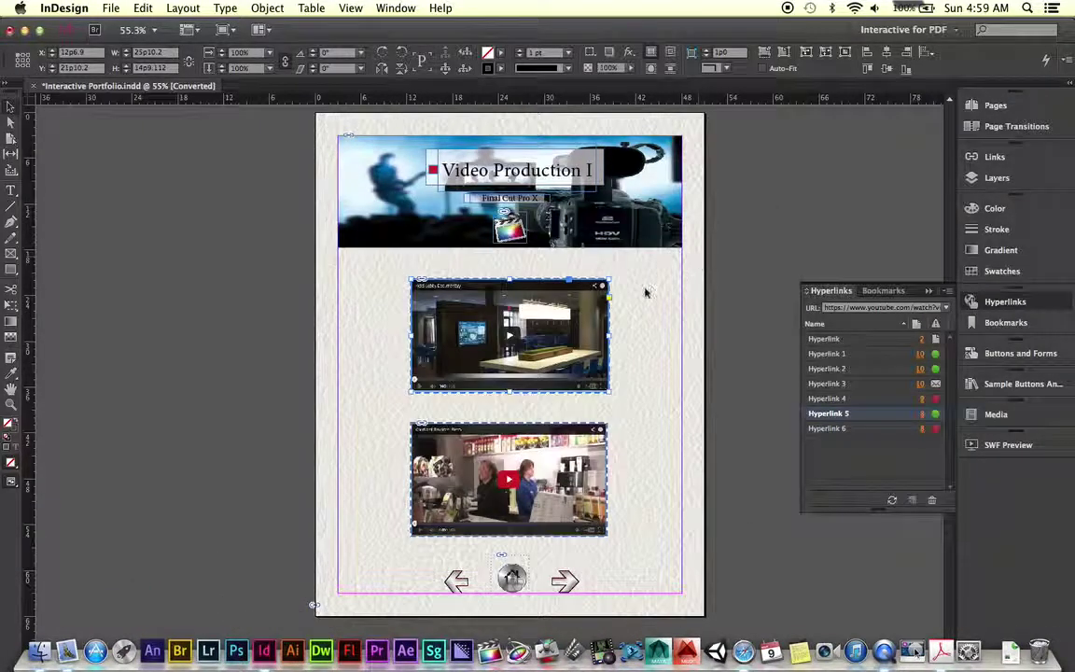
Open Hyperlink 6 on the lower frame and compare its URL ending with YouTube's
{"action": "left_click", "coordinate": [553, 438]}
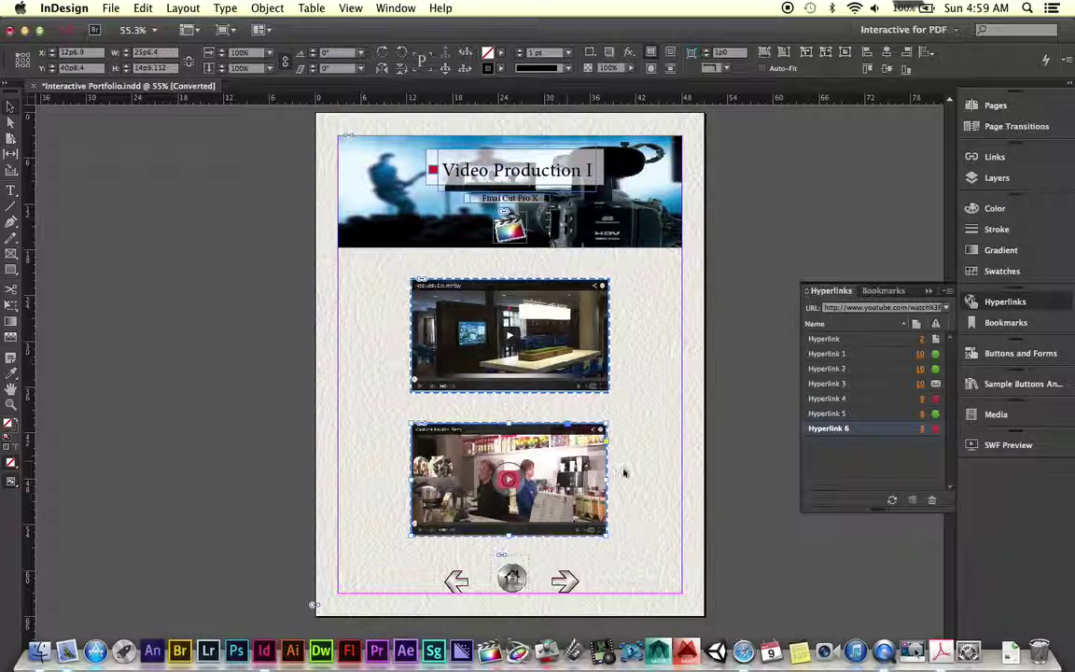
{"action": "double_click", "coordinate": [877, 429]}
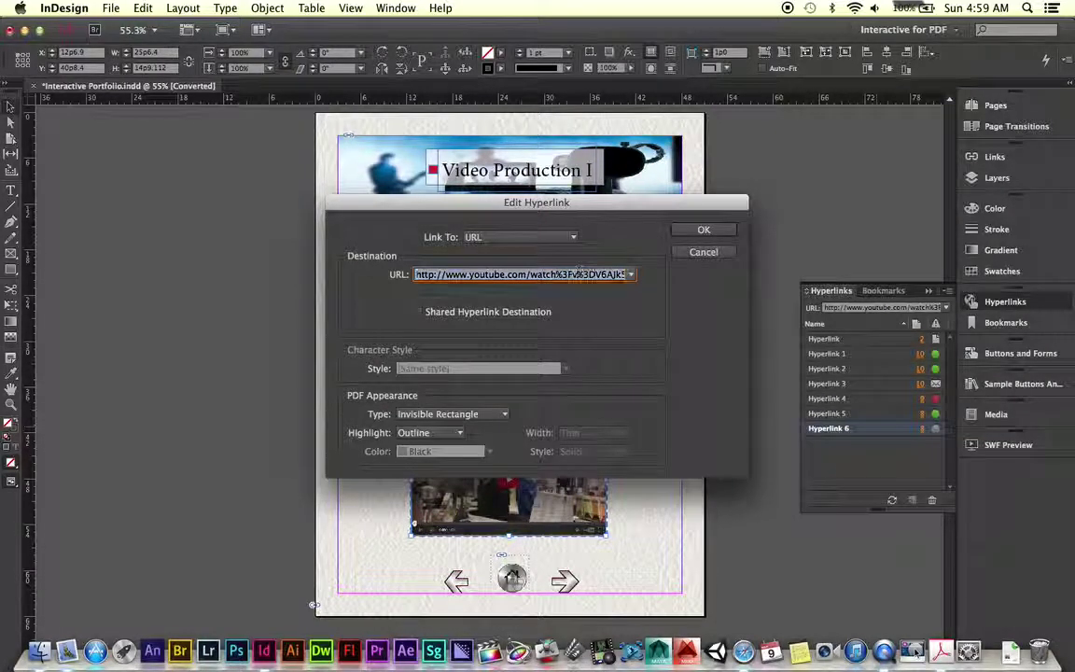
{"action": "left_click_drag", "start_coordinate": [579, 271], "coordinate": [653, 274]}
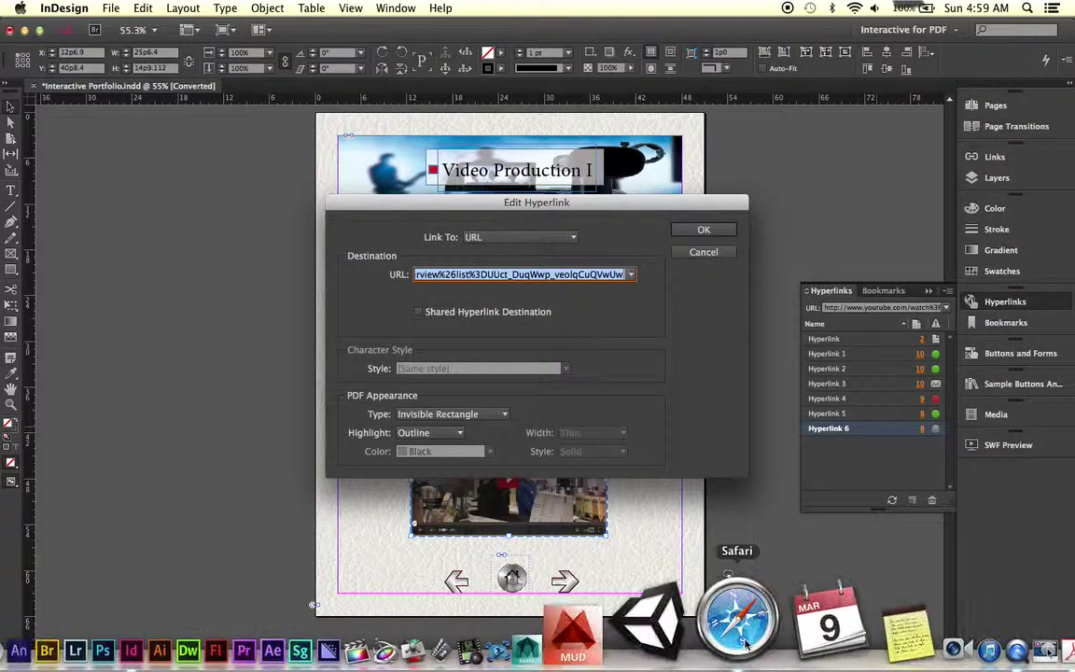
{"action": "left_click", "coordinate": [742, 620]}
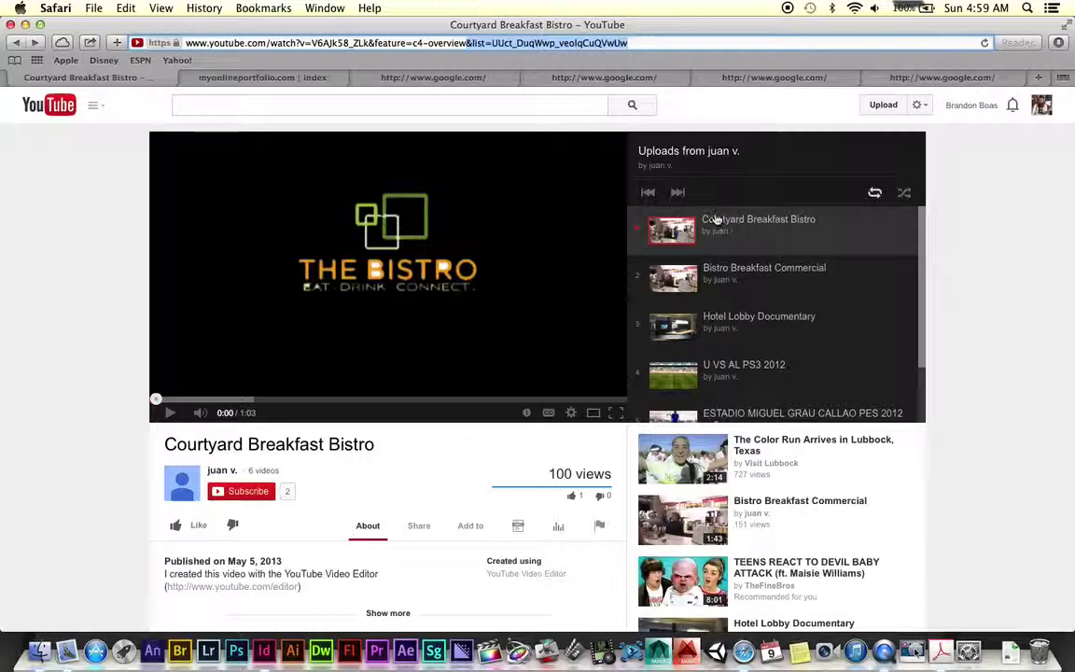
Reload the Courtyard Breakfast Bistro video from the playlist, pause it, and copy its address
{"action": "left_click", "coordinate": [653, 40]}
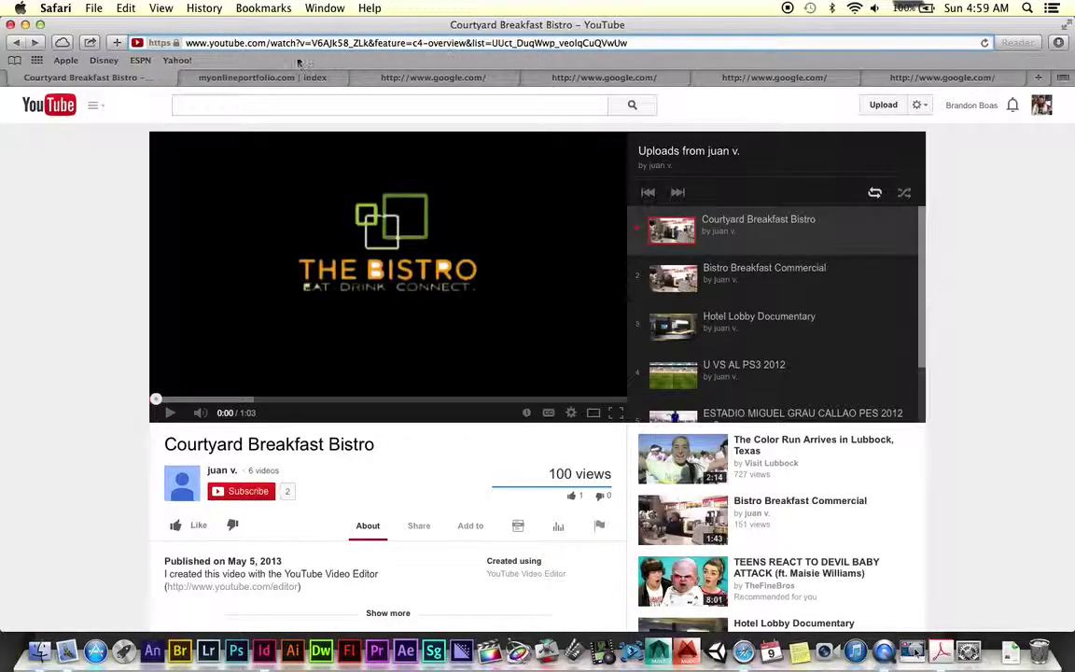
{"action": "left_click", "coordinate": [763, 230]}
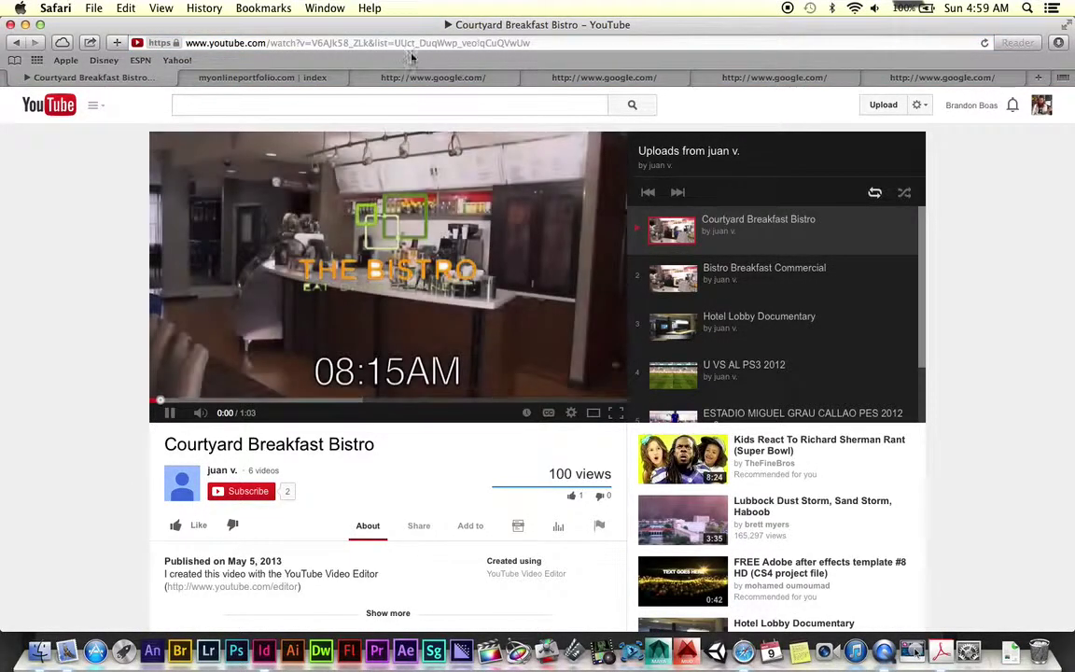
{"action": "left_click", "coordinate": [170, 415]}
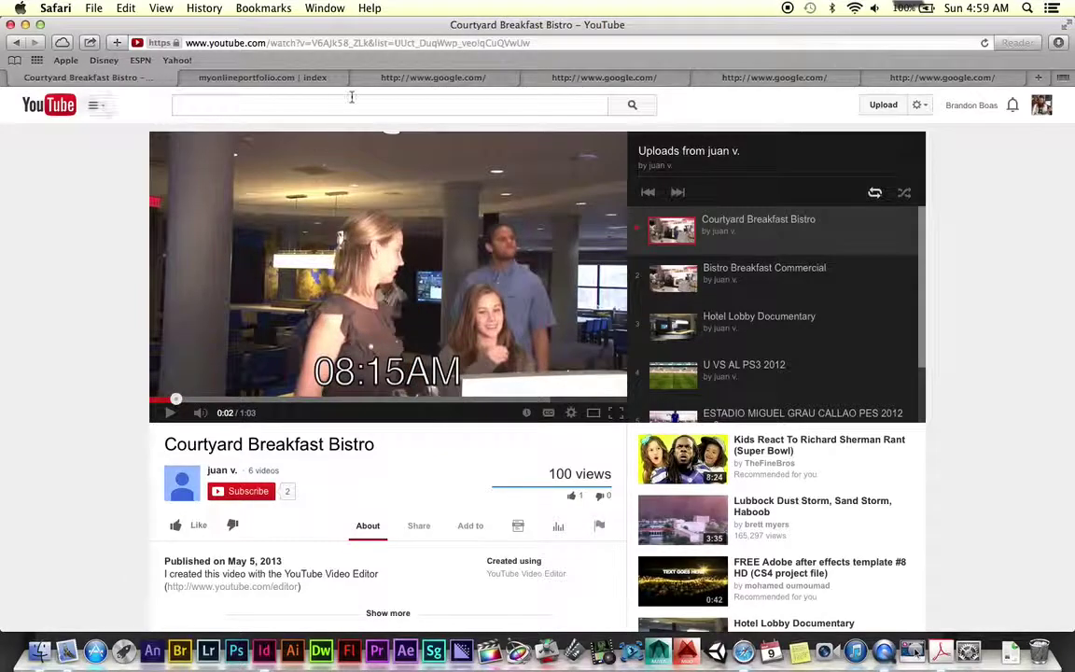
{"action": "left_click", "coordinate": [406, 39]}
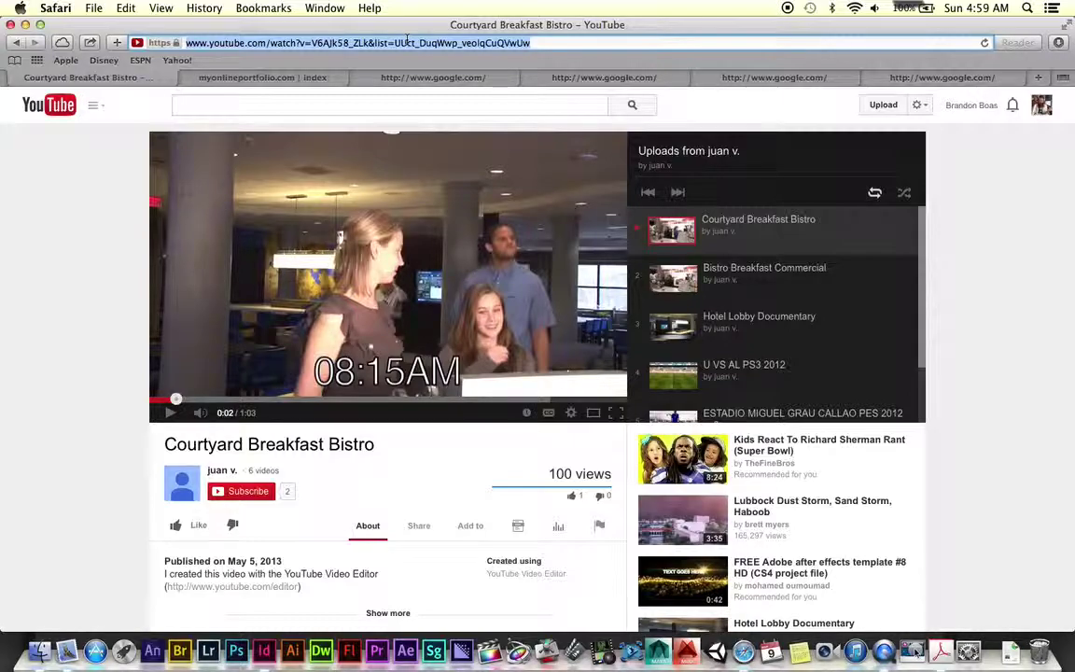
{"action": "left_click", "coordinate": [264, 649]}
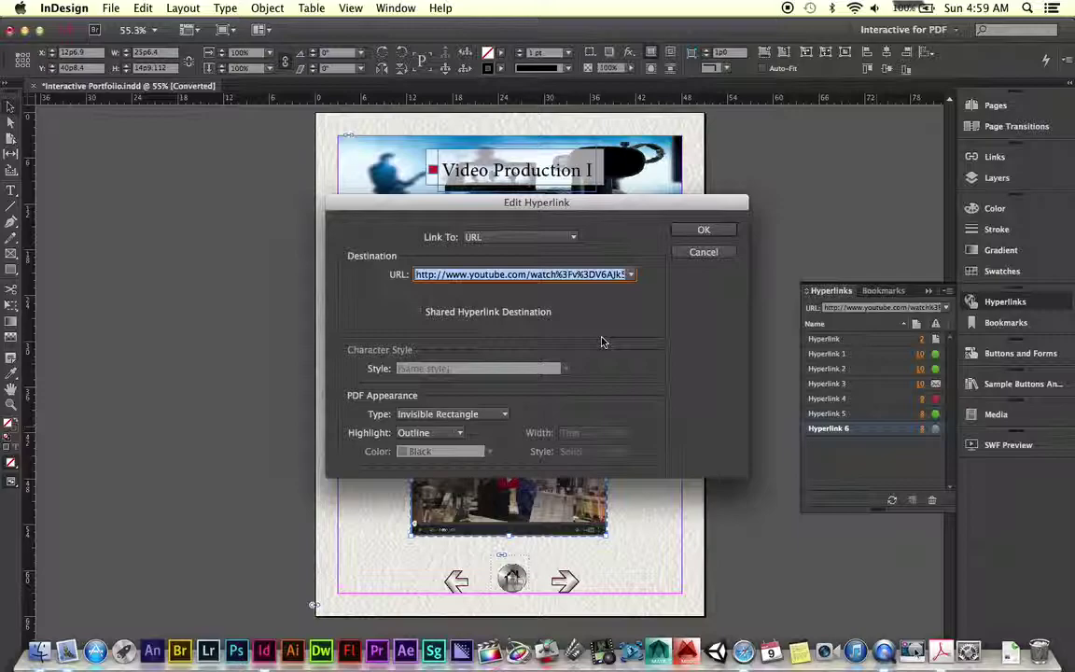
Paste the Bistro address into Hyperlink 6, then open Hyperlink 5 on the Hotel Lobby thumbnail
{"action": "key", "text": "super+v"}
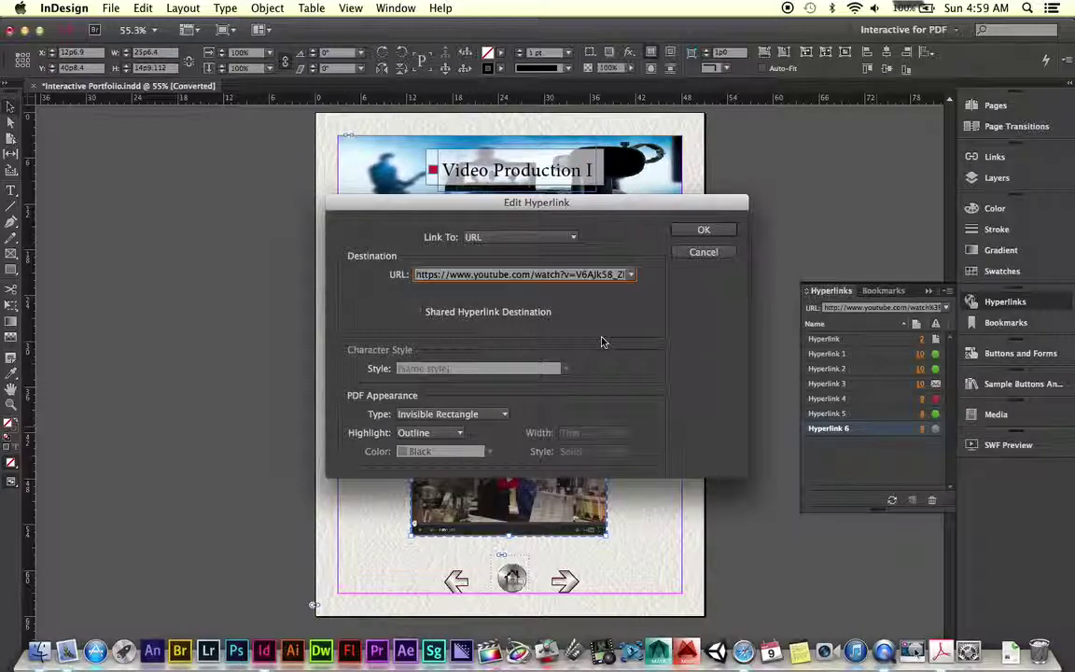
{"action": "left_click", "coordinate": [703, 230]}
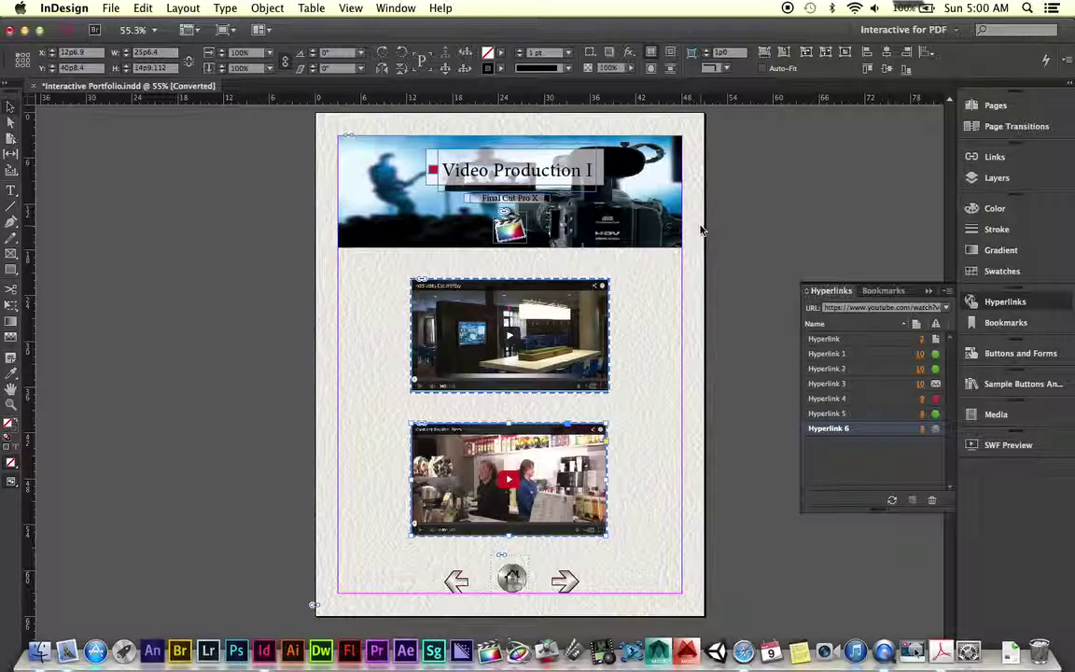
{"action": "left_click", "coordinate": [560, 334]}
{"action": "double_click", "coordinate": [828, 413]}
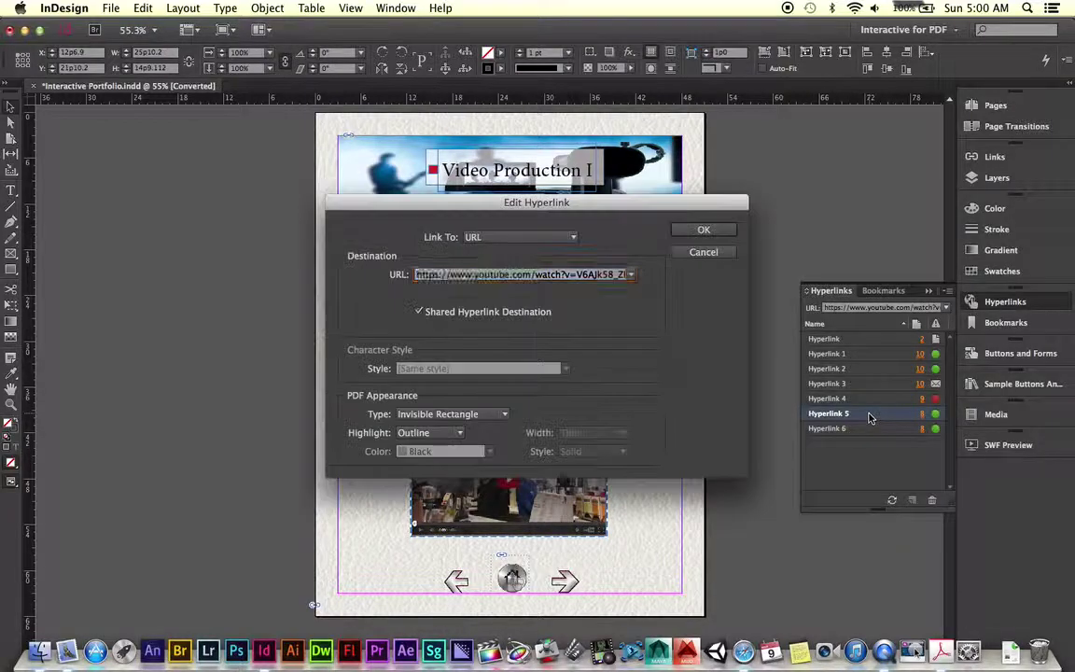
{"action": "left_click", "coordinate": [743, 649]}
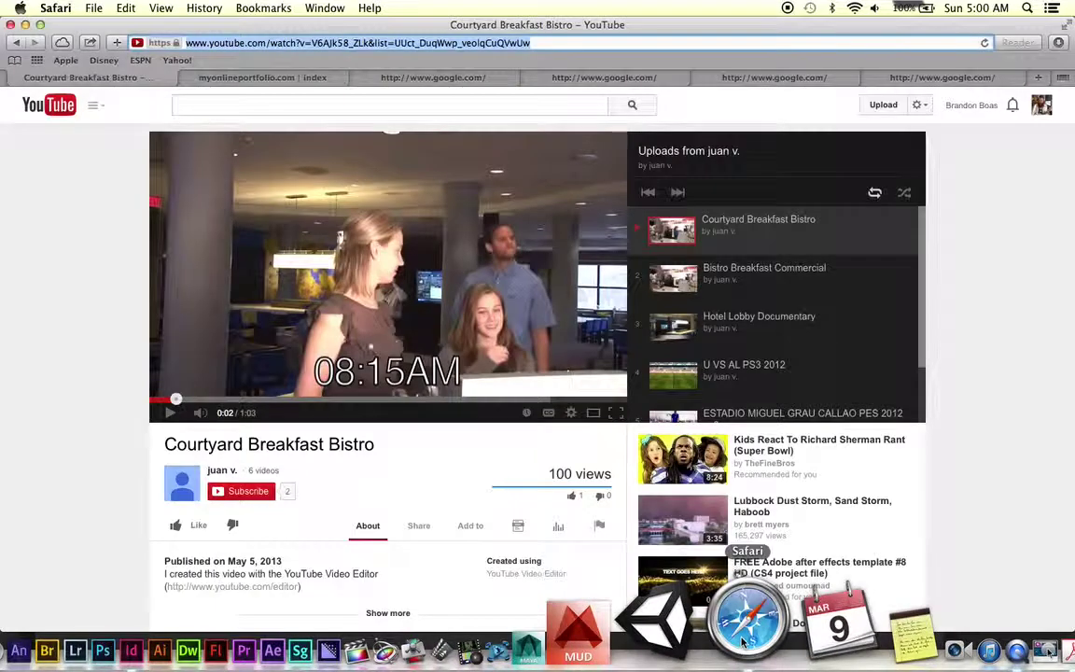
Copy the Hotel Lobby Documentary YouTube address and paste it as Hyperlink 5's URL
{"action": "left_click", "coordinate": [797, 336]}
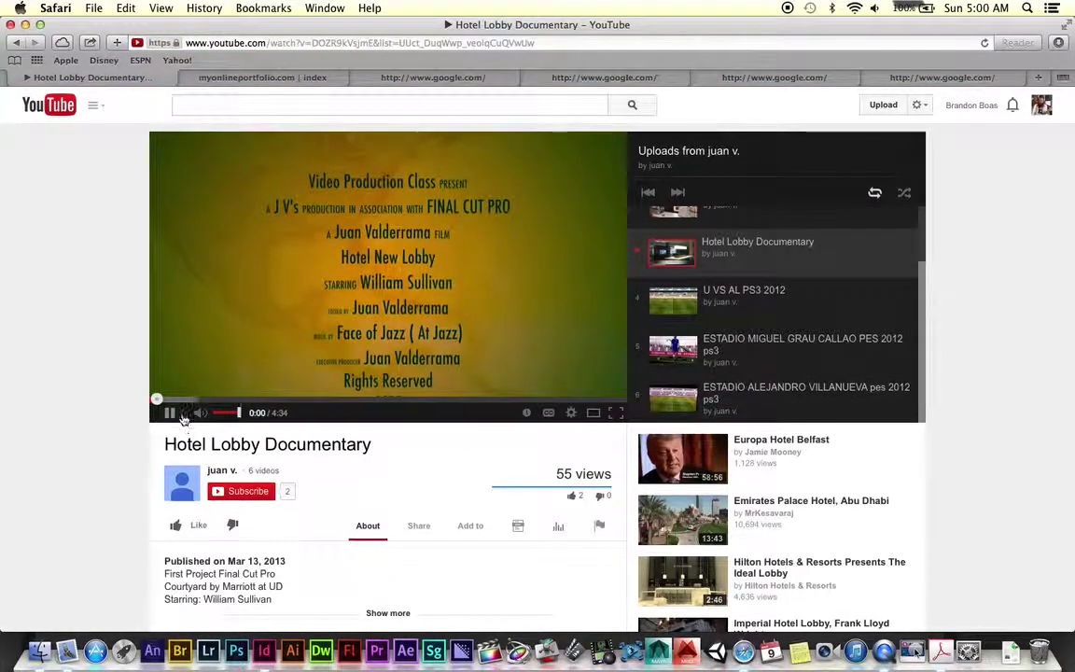
{"action": "left_click", "coordinate": [170, 412]}
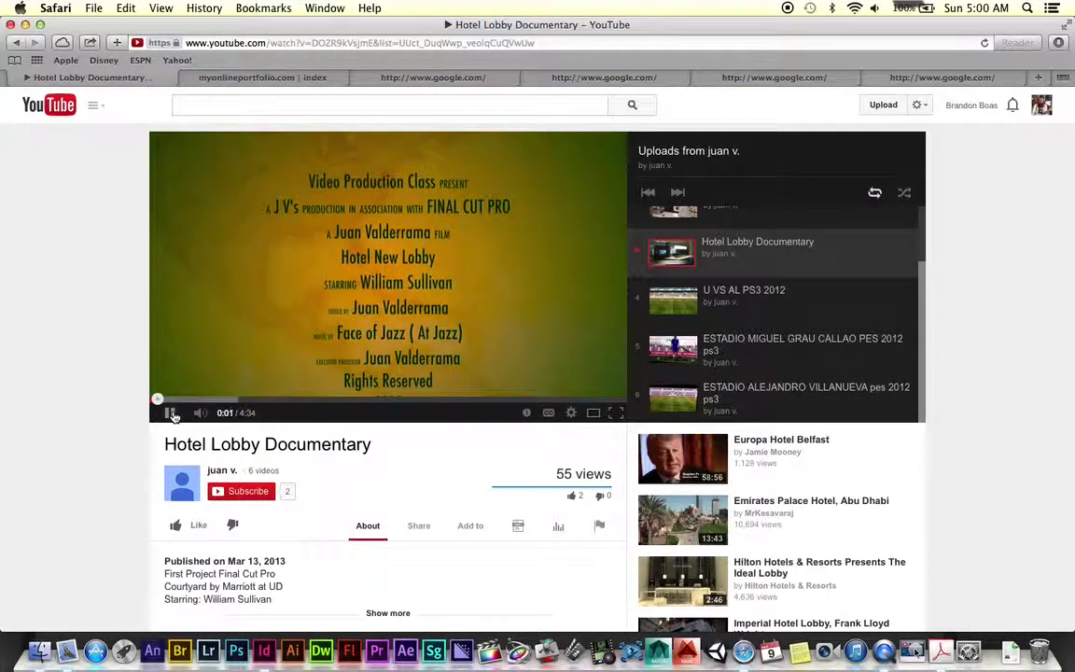
{"action": "left_click", "coordinate": [414, 43]}
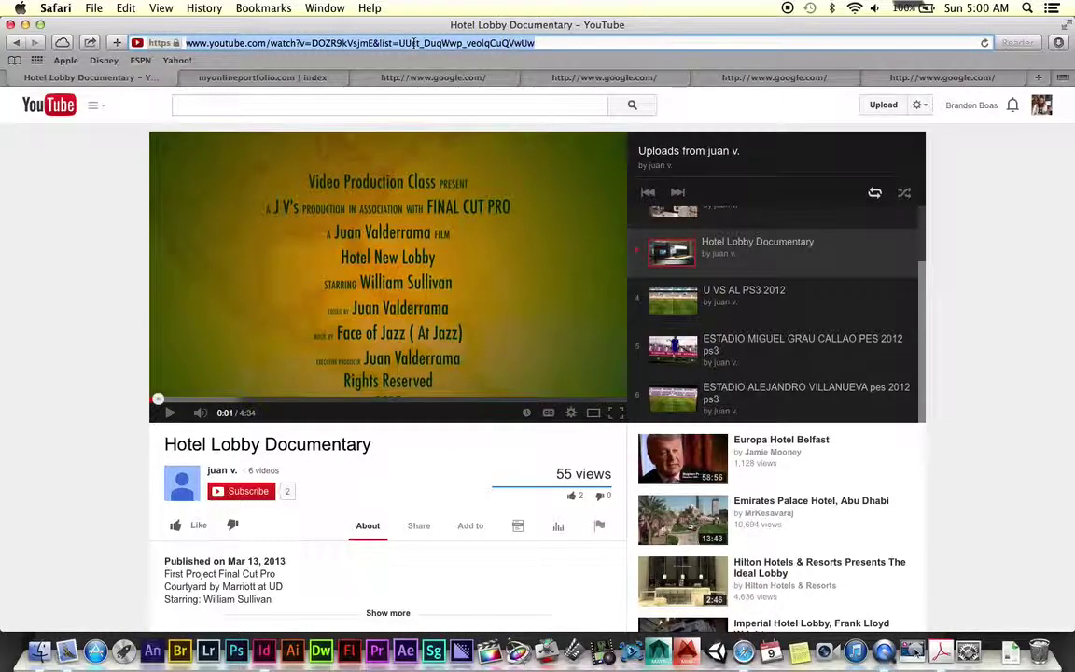
{"action": "left_click", "coordinate": [233, 623]}
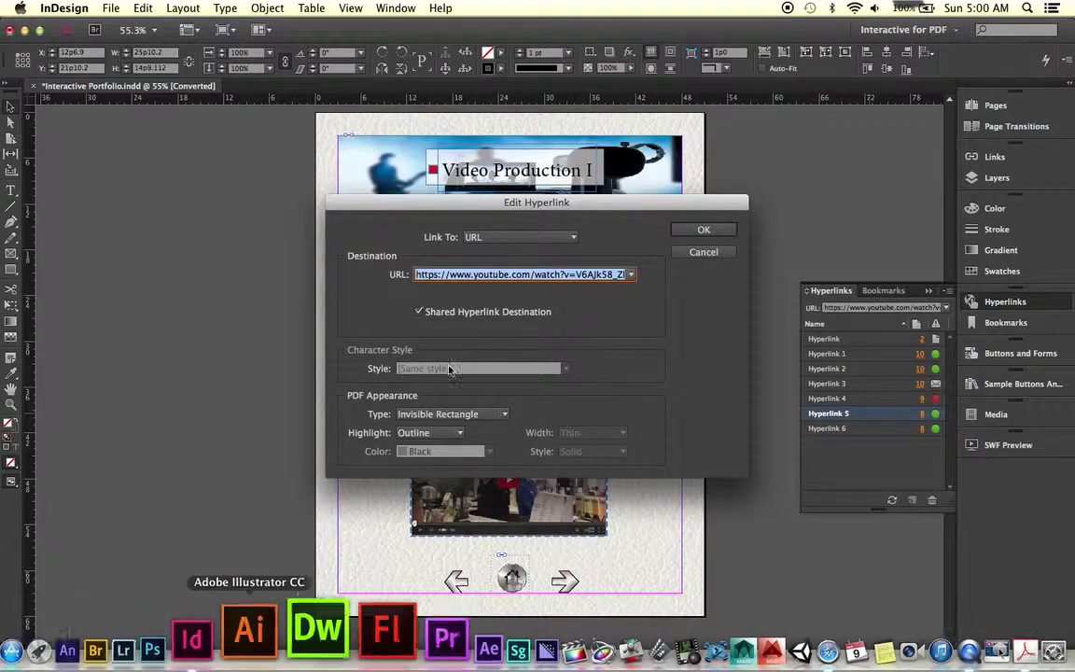
{"action": "key", "text": "super+v"}
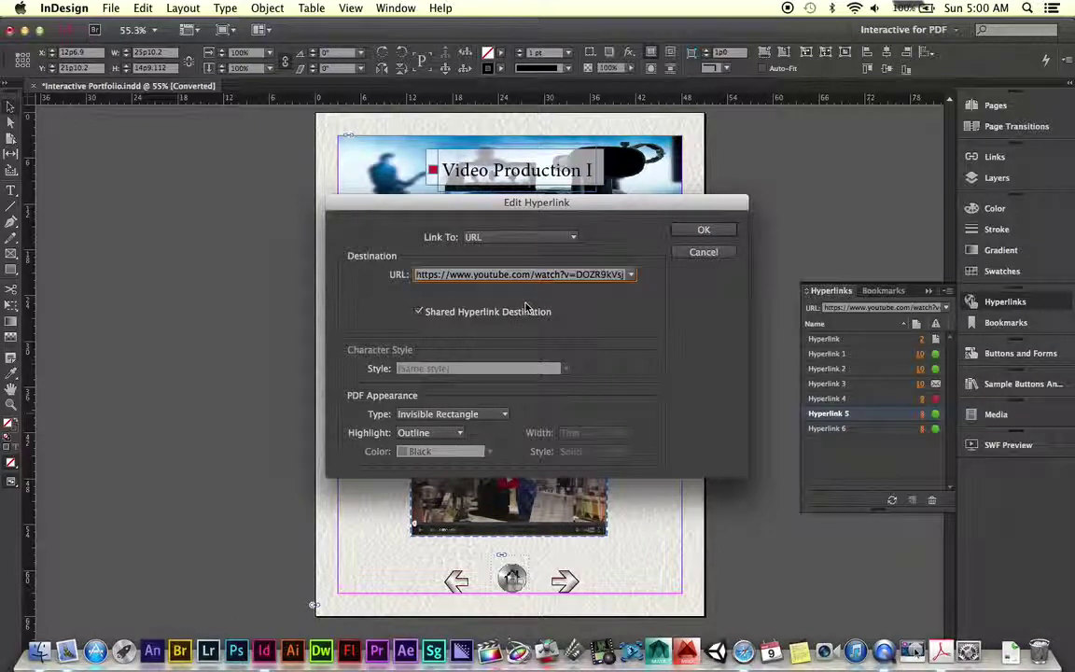
{"action": "left_click", "coordinate": [703, 230]}
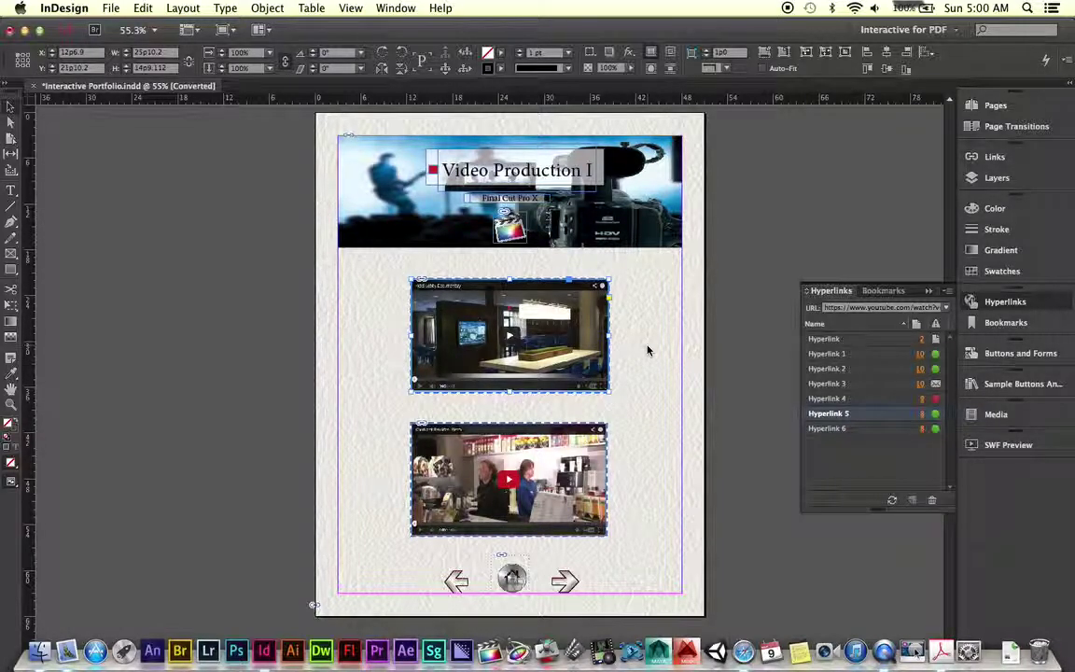
{"action": "scroll", "coordinate": [695, 365], "scroll_direction": "down", "scroll_amount": 5}
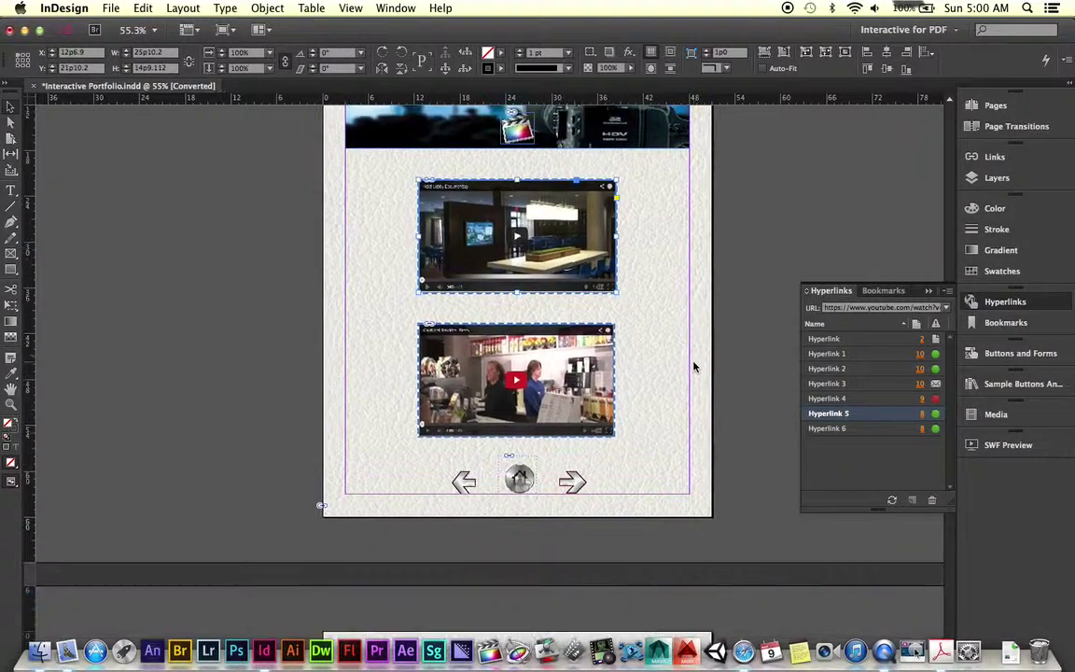
{"action": "scroll", "coordinate": [695, 365], "scroll_direction": "down", "scroll_amount": 8}
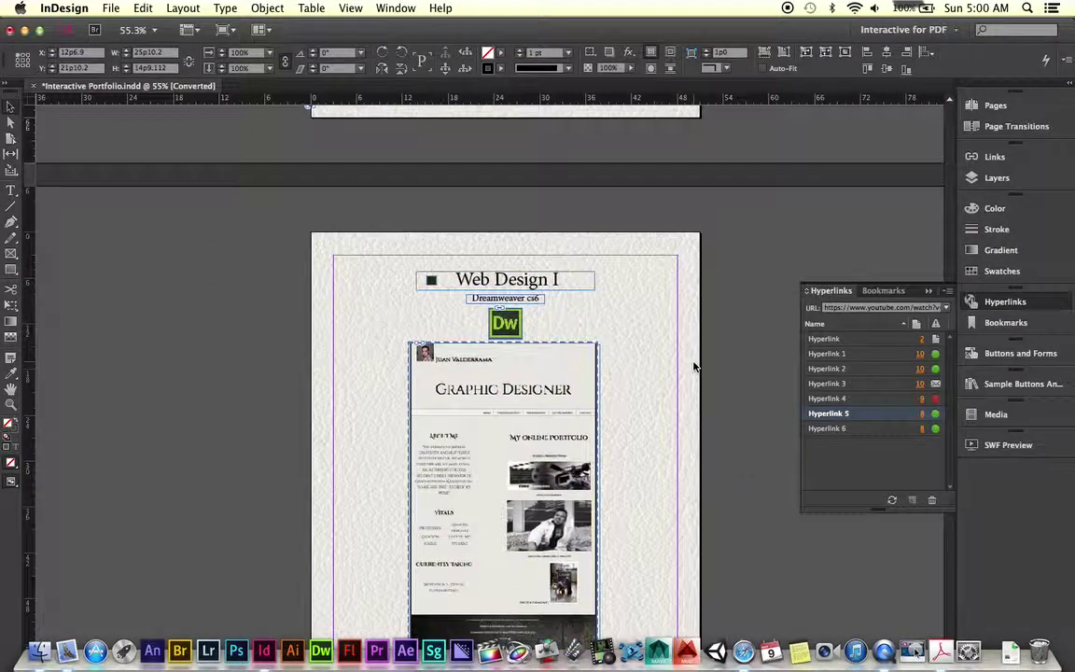
{"action": "scroll", "coordinate": [693, 367], "scroll_direction": "down", "scroll_amount": 1}
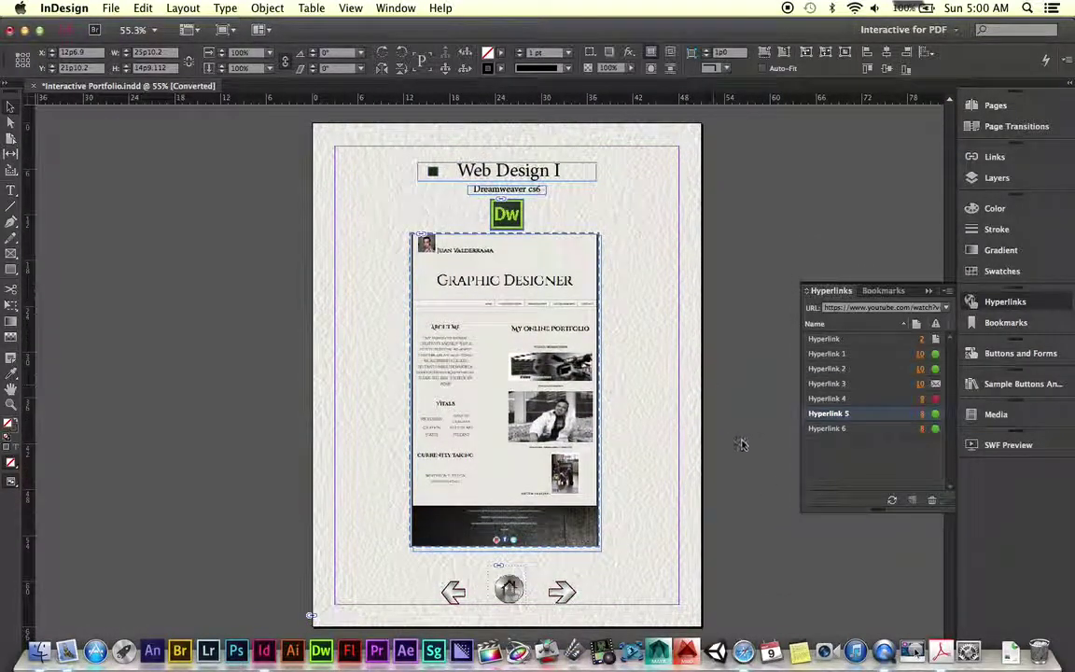
Open test 5.pdf, scroll to page 9, and follow the Web Design I thumbnail link
{"action": "left_click", "coordinate": [956, 611]}
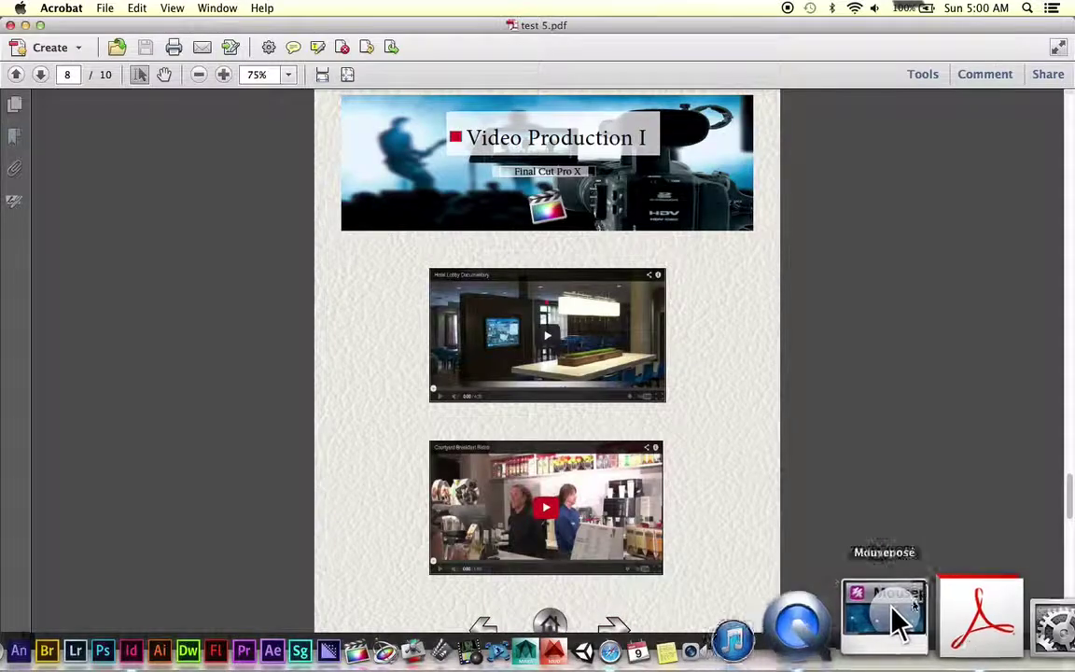
{"action": "scroll", "coordinate": [848, 354], "scroll_direction": "down", "scroll_amount": 10}
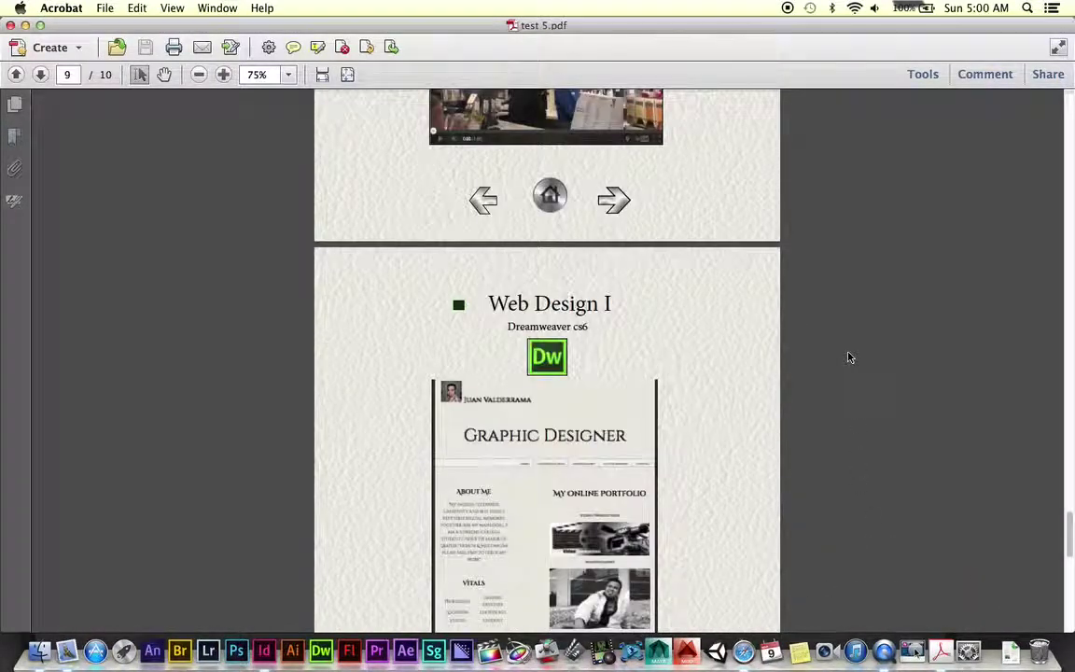
{"action": "left_click", "coordinate": [567, 333]}
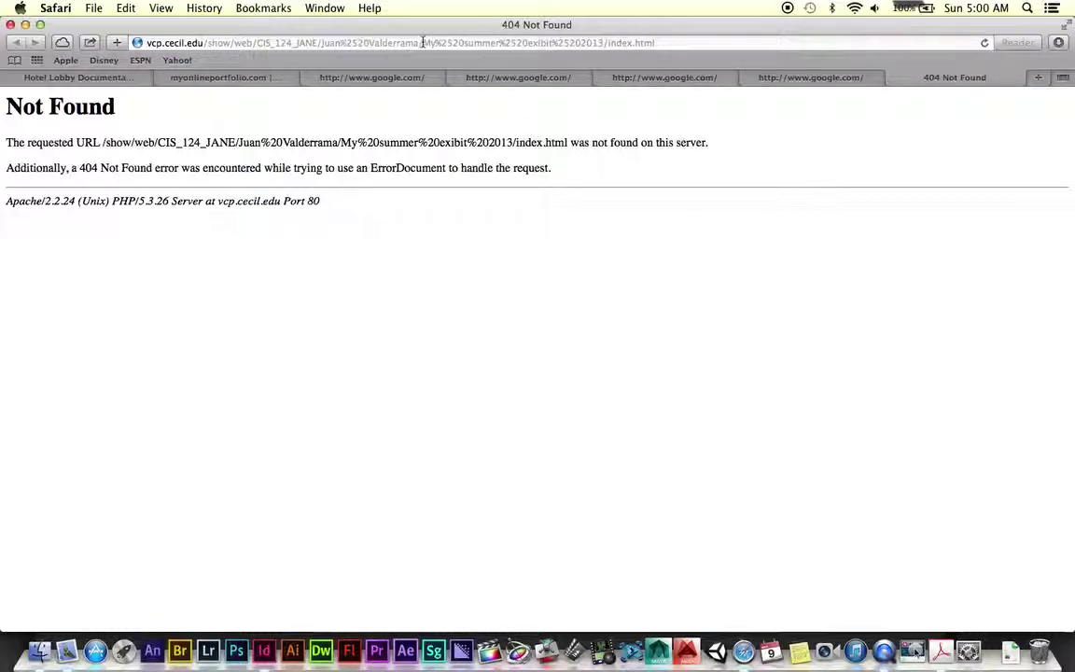
Compare the 404 address's doubly encoded My%2520 with the working myonlineportfolio.com page address
{"action": "left_click_drag", "start_coordinate": [422, 42], "coordinate": [466, 43]}
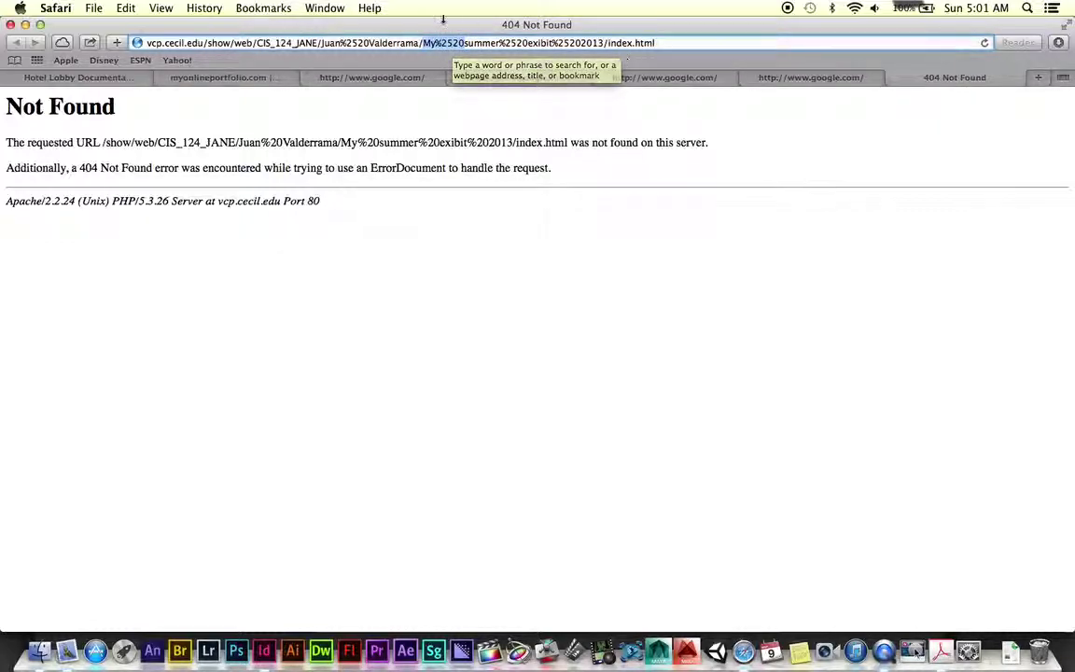
{"action": "left_click", "coordinate": [220, 79]}
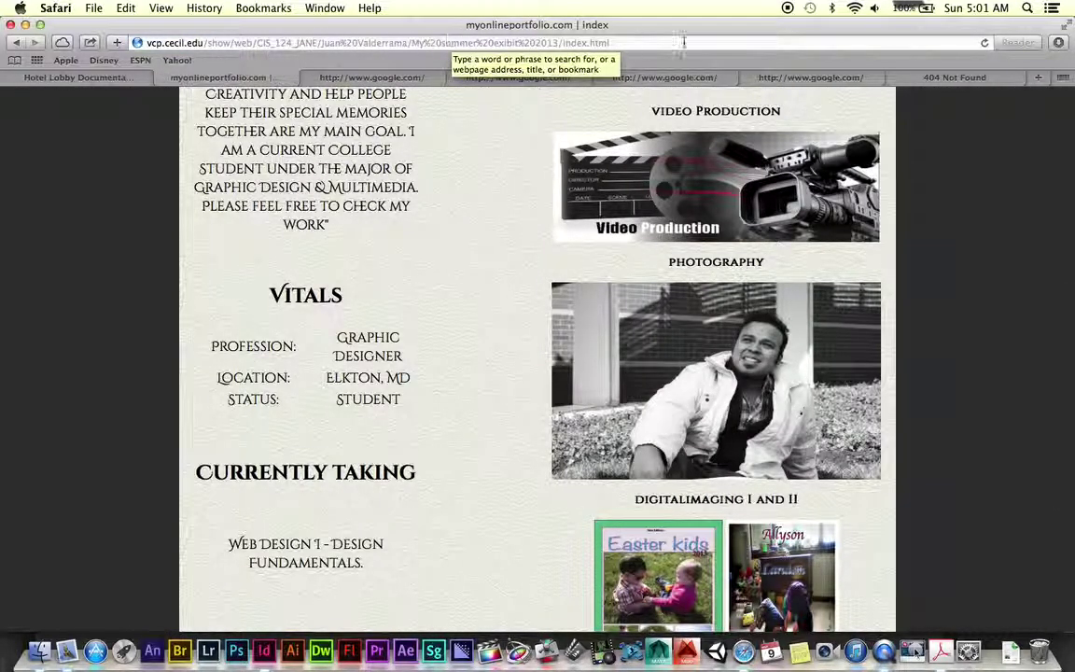
{"action": "left_click", "coordinate": [896, 77]}
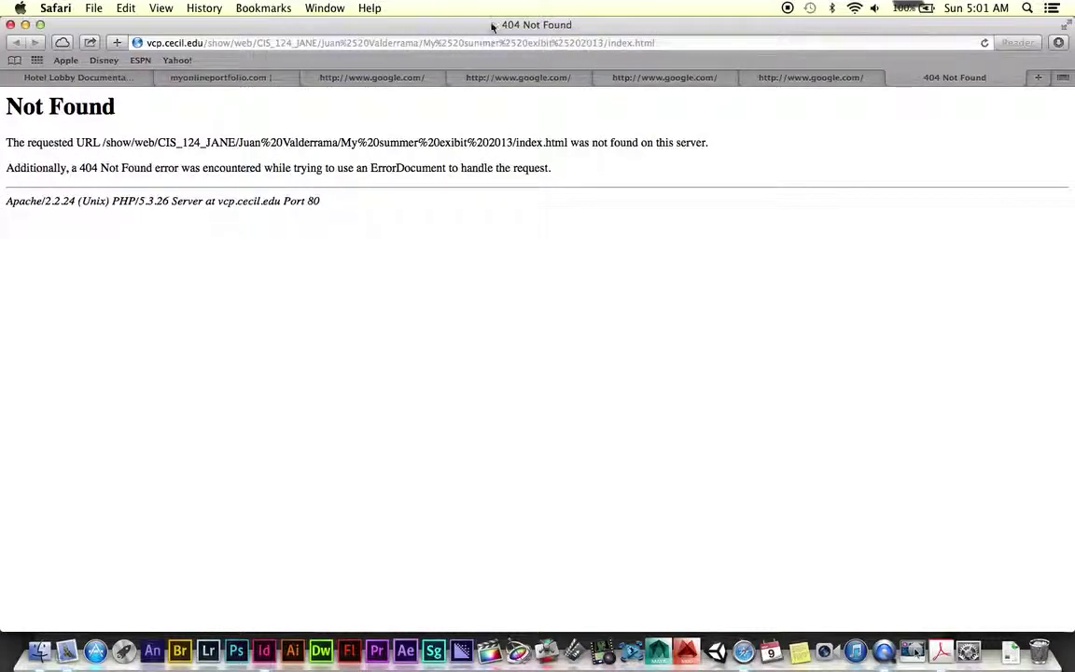
{"action": "left_click", "coordinate": [213, 81]}
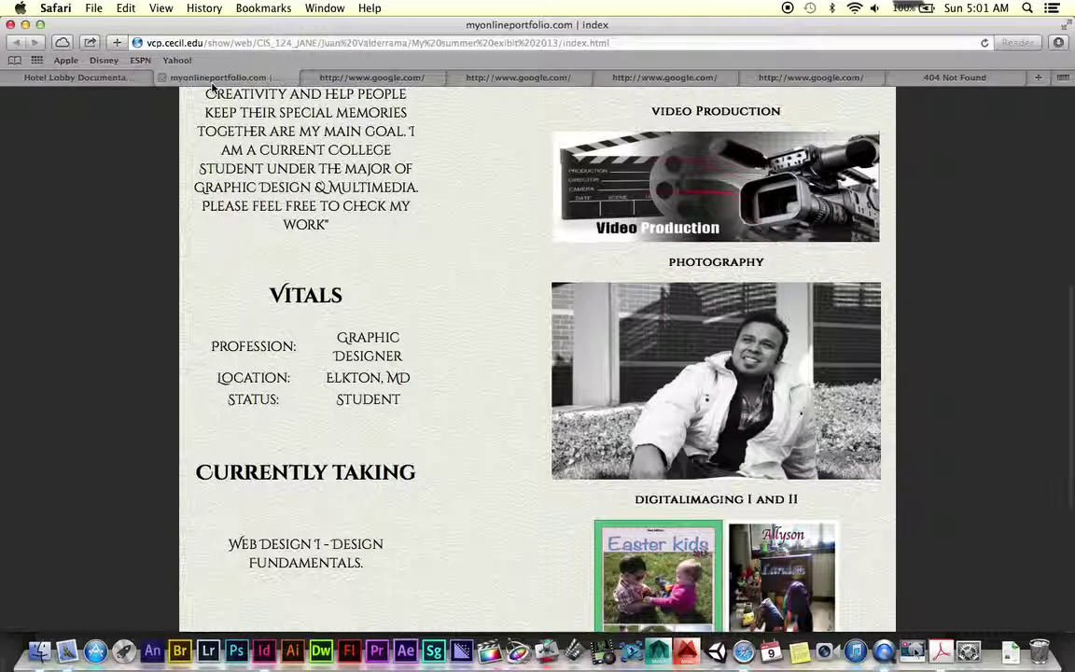
{"action": "left_click", "coordinate": [399, 43]}
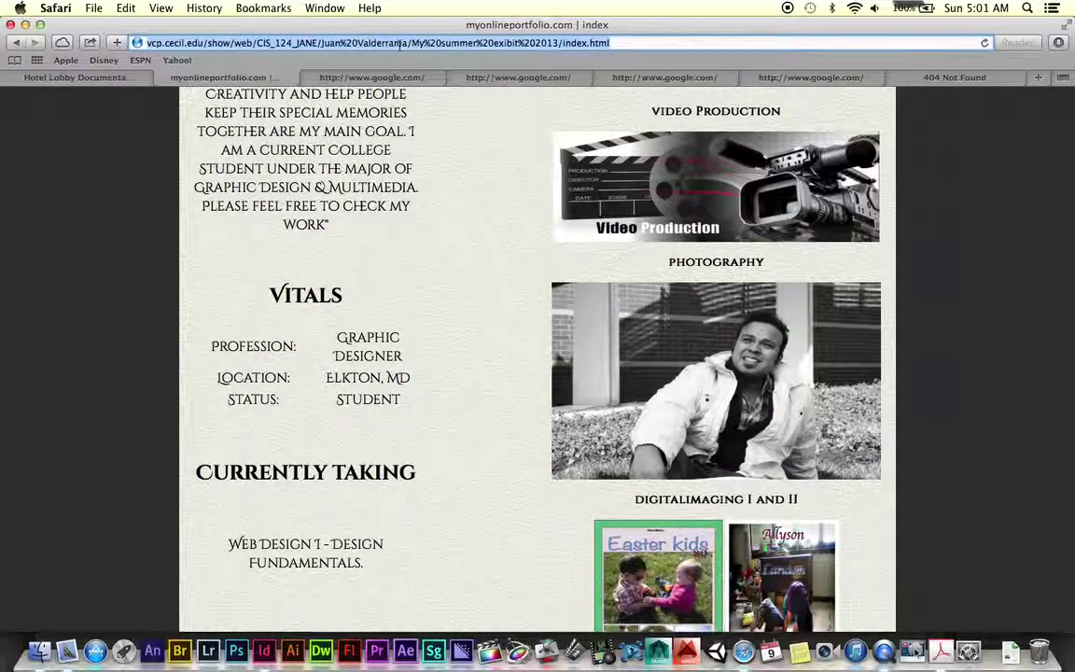
{"action": "left_click", "coordinate": [264, 650]}
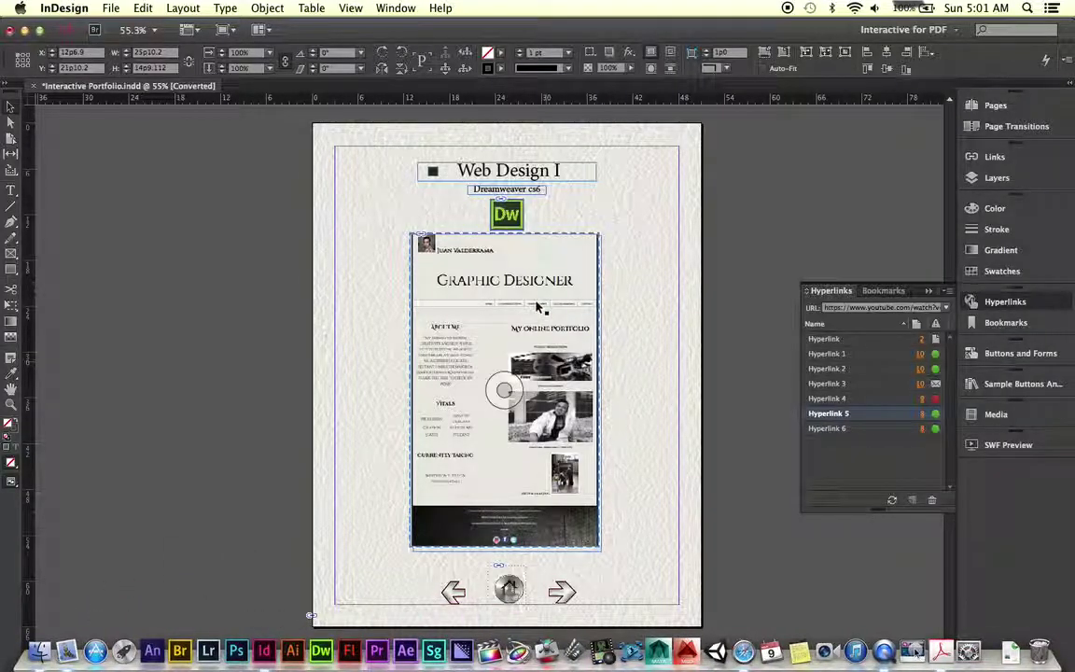
Reconfirm Hyperlink 4's cecil.edu portfolio URL with OK and collapse the Hyperlinks panel
{"action": "left_click", "coordinate": [816, 399]}
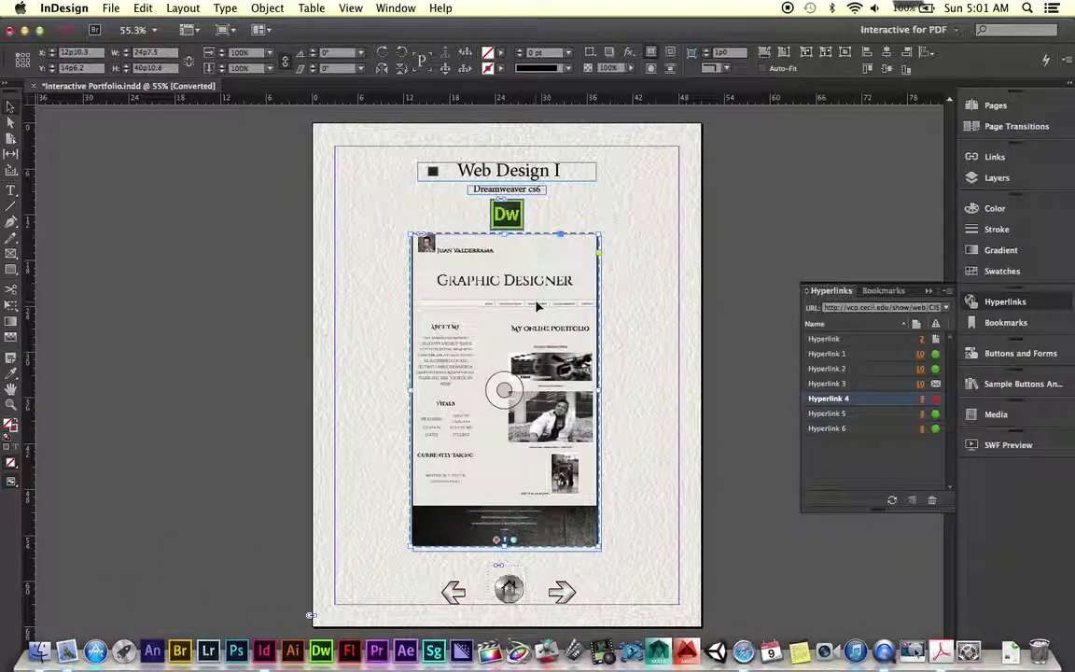
{"action": "double_click", "coordinate": [868, 403]}
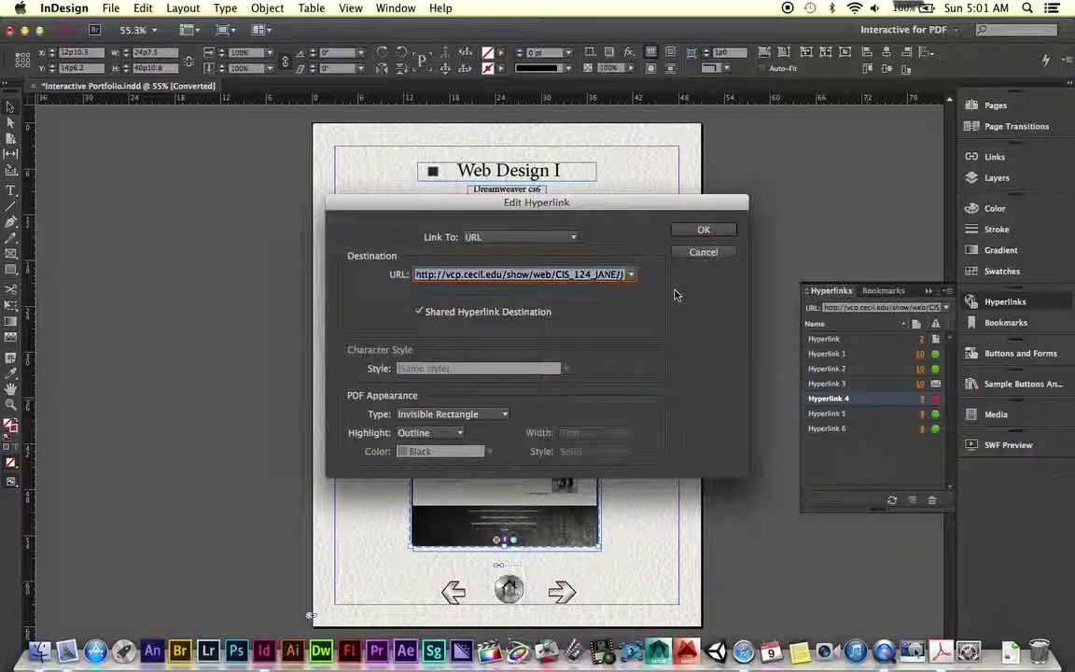
{"action": "left_click", "coordinate": [704, 232]}
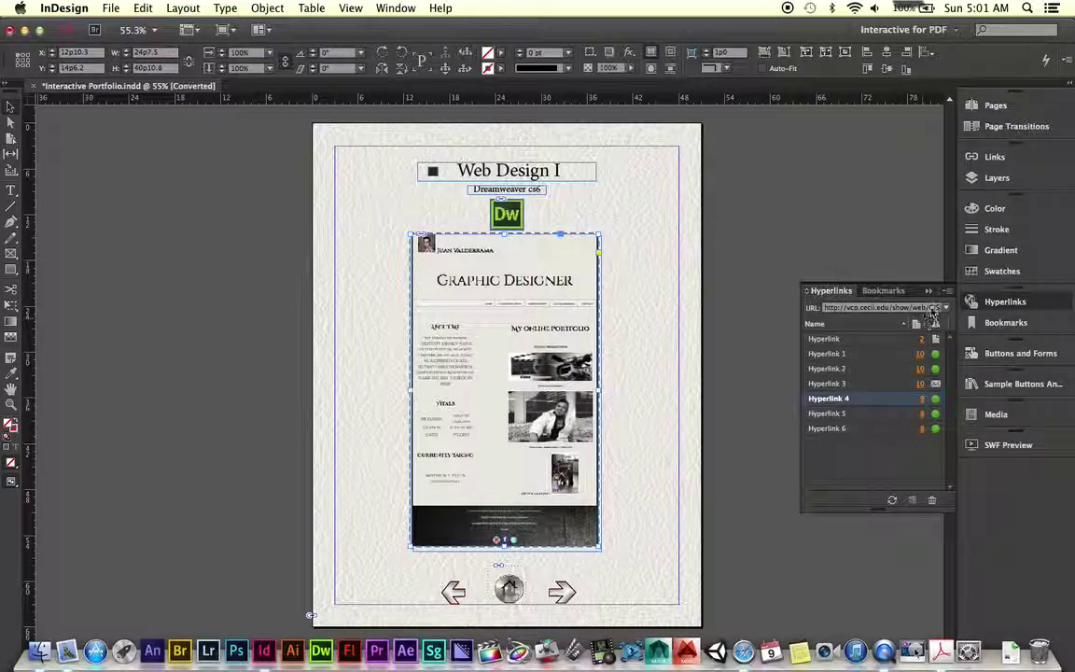
{"action": "left_click", "coordinate": [929, 291]}
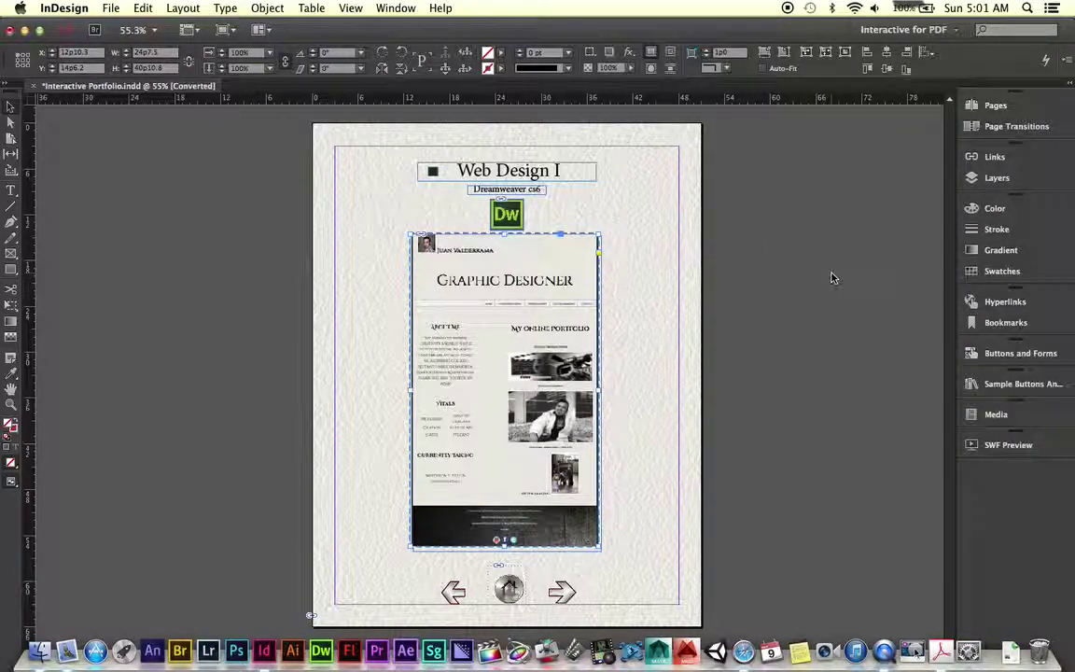
Export the portfolio as interactive PDF 'test 7', accepting the default options and colour-space warning
{"action": "left_click", "coordinate": [109, 8]}
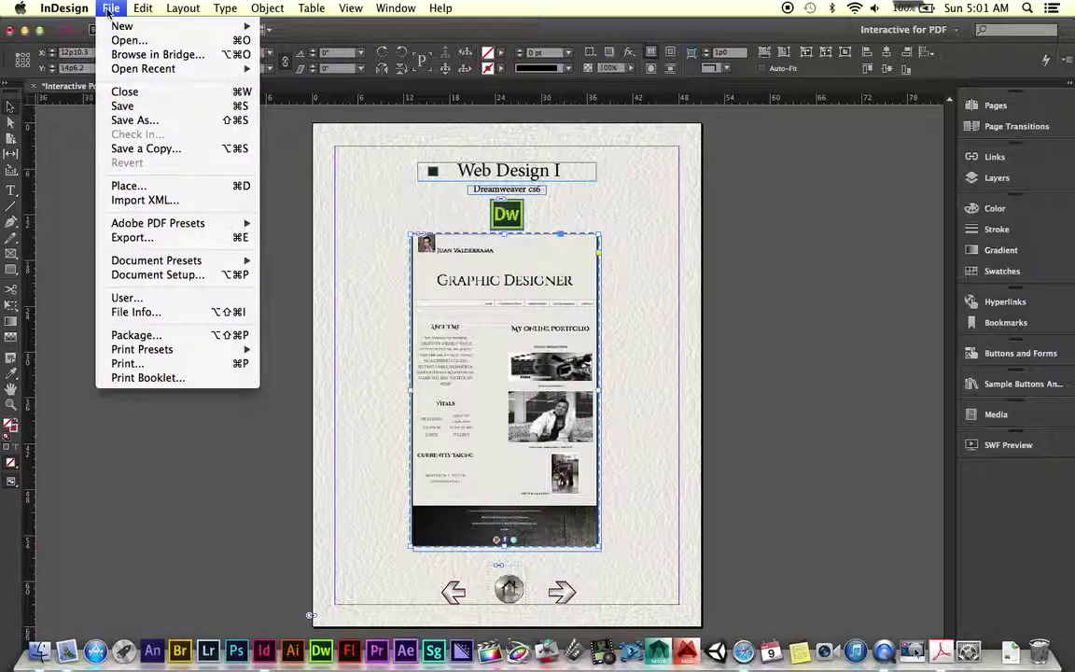
{"action": "left_click", "coordinate": [132, 237]}
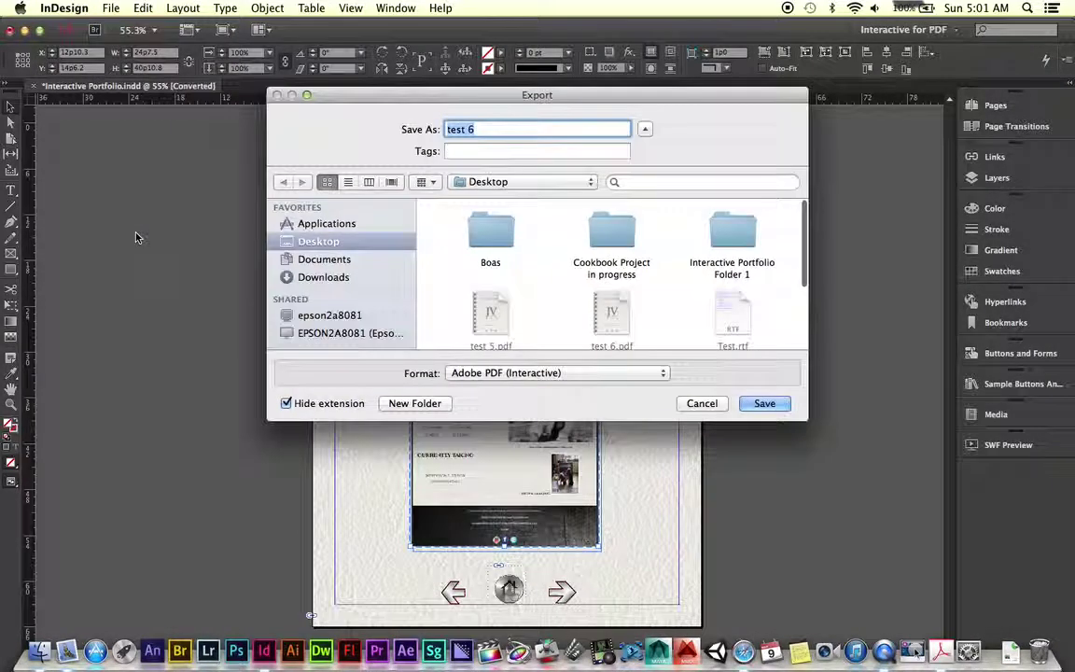
{"action": "key", "text": "Right"}
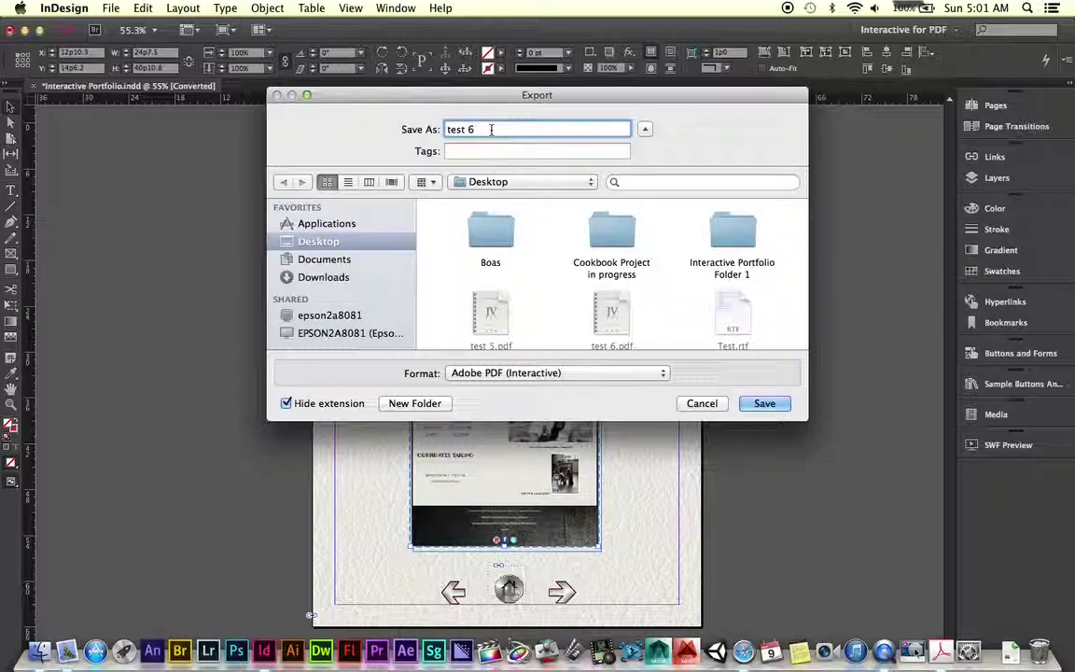
{"action": "key", "text": "BackSpace"}
{"action": "type", "text": "7"}
{"action": "left_click", "coordinate": [766, 407]}
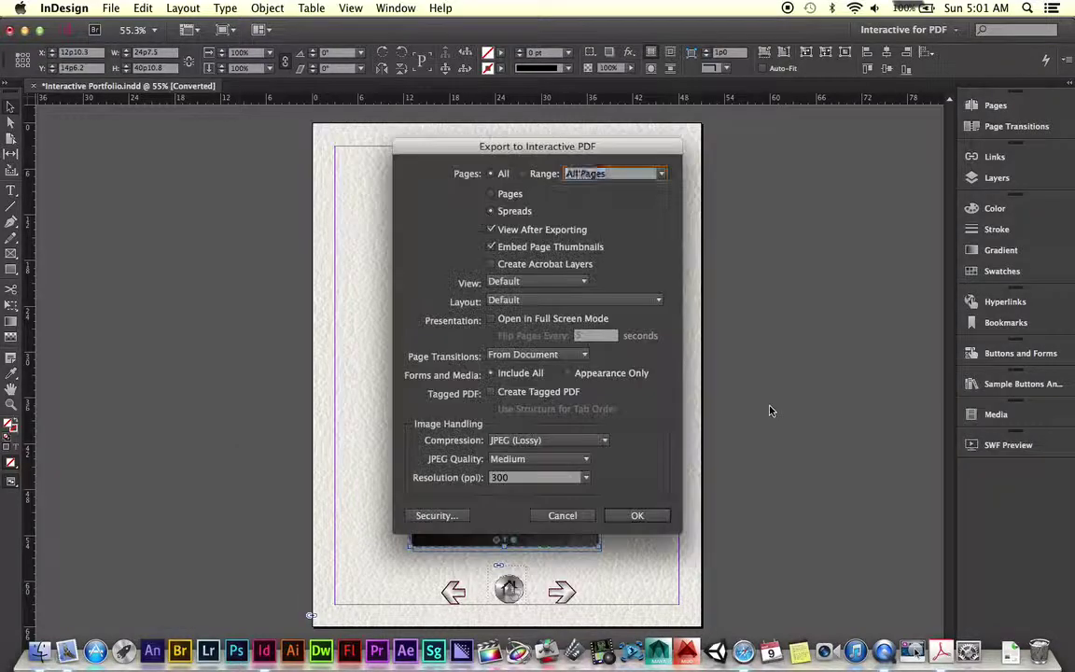
{"action": "left_click", "coordinate": [636, 518]}
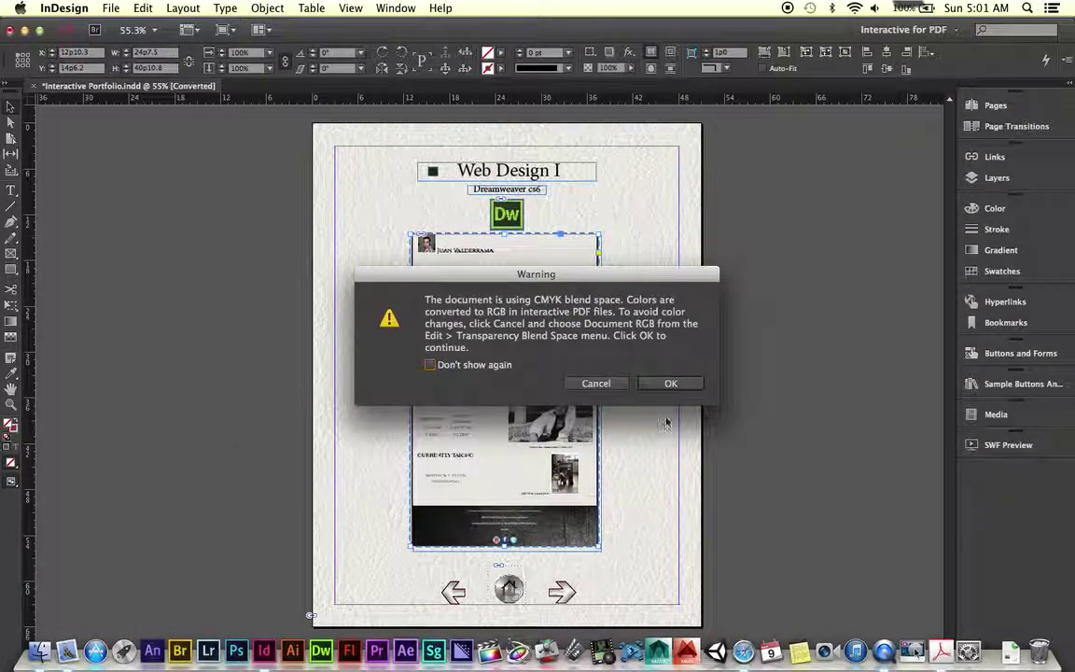
{"action": "left_click", "coordinate": [674, 382]}
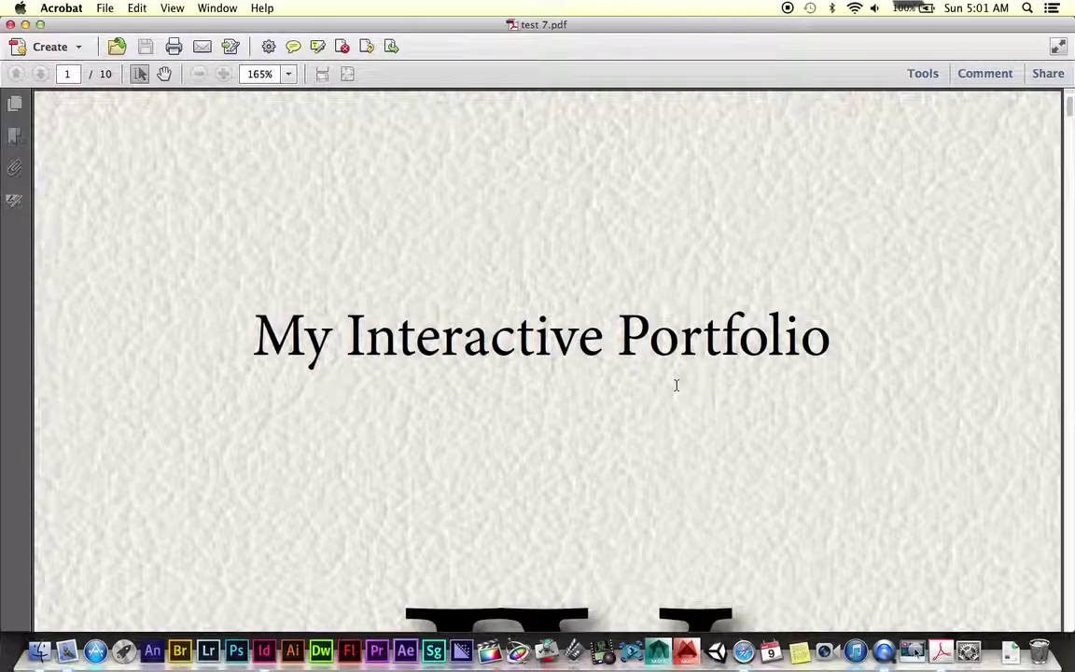
View the PDF at 75%, go to page 8, and follow the Hotel Lobby video link
{"action": "left_click", "coordinate": [288, 74]}
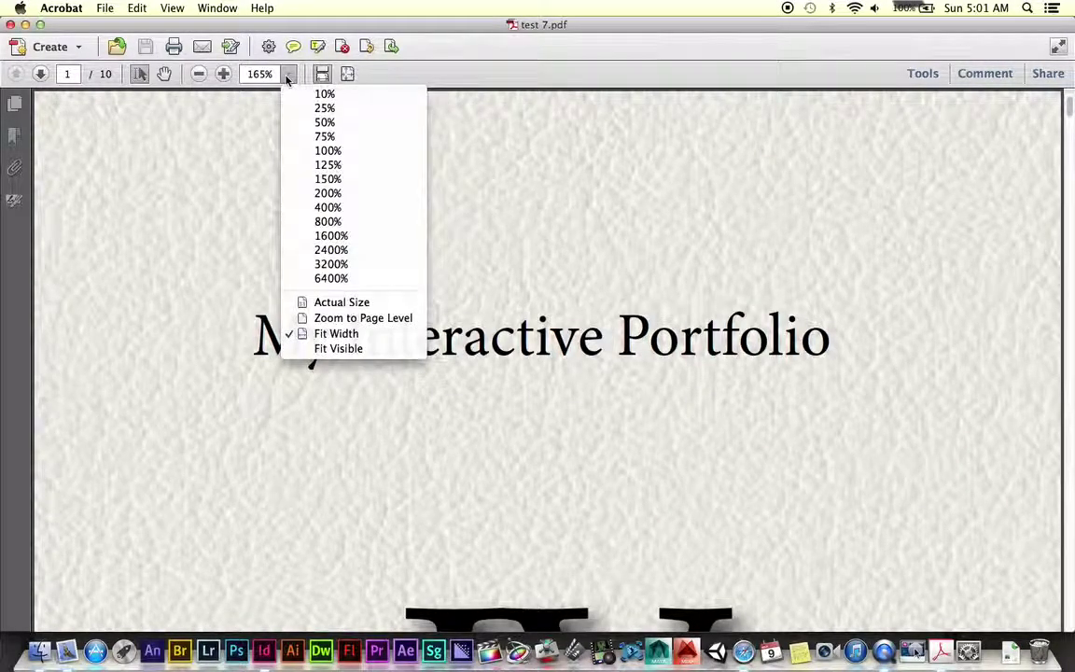
{"action": "left_click", "coordinate": [317, 136]}
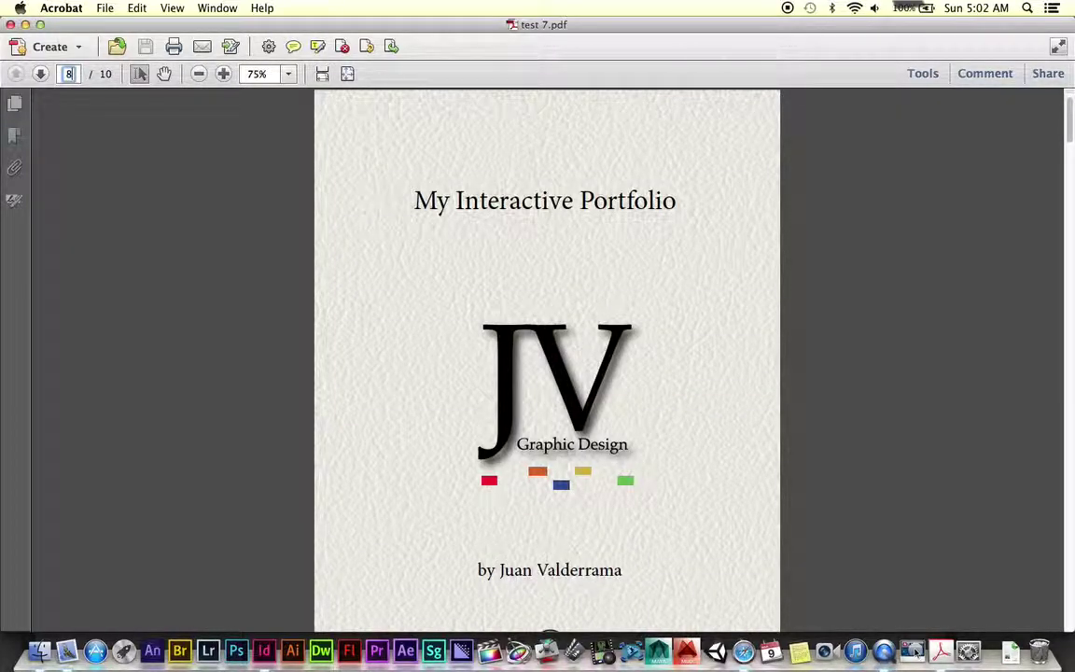
{"action": "key", "text": "Return"}
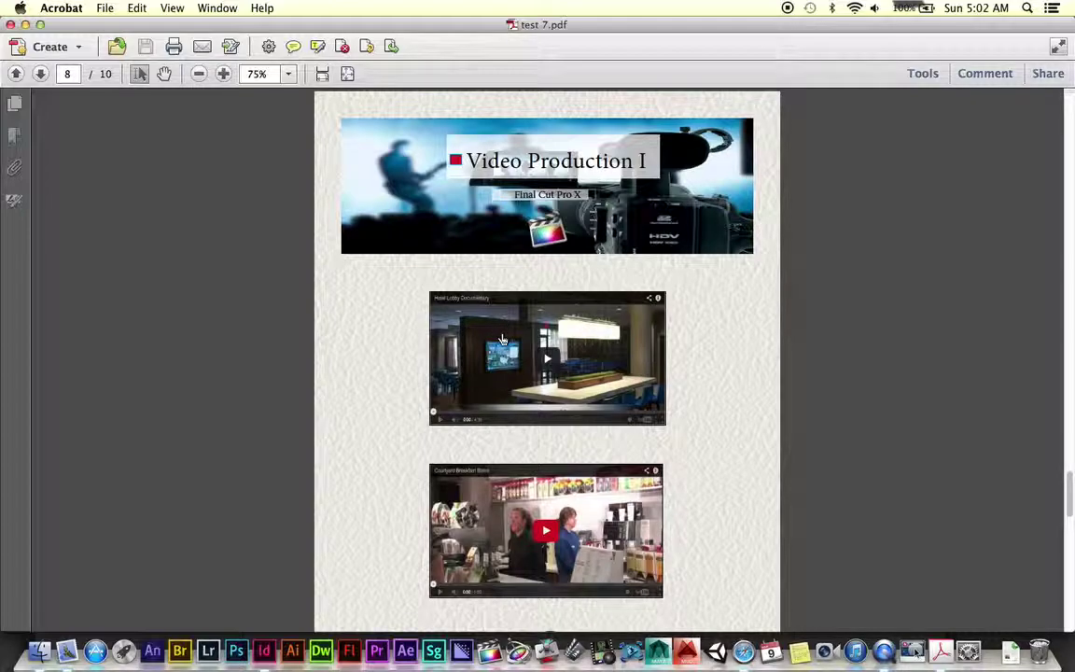
{"action": "left_click", "coordinate": [502, 339]}
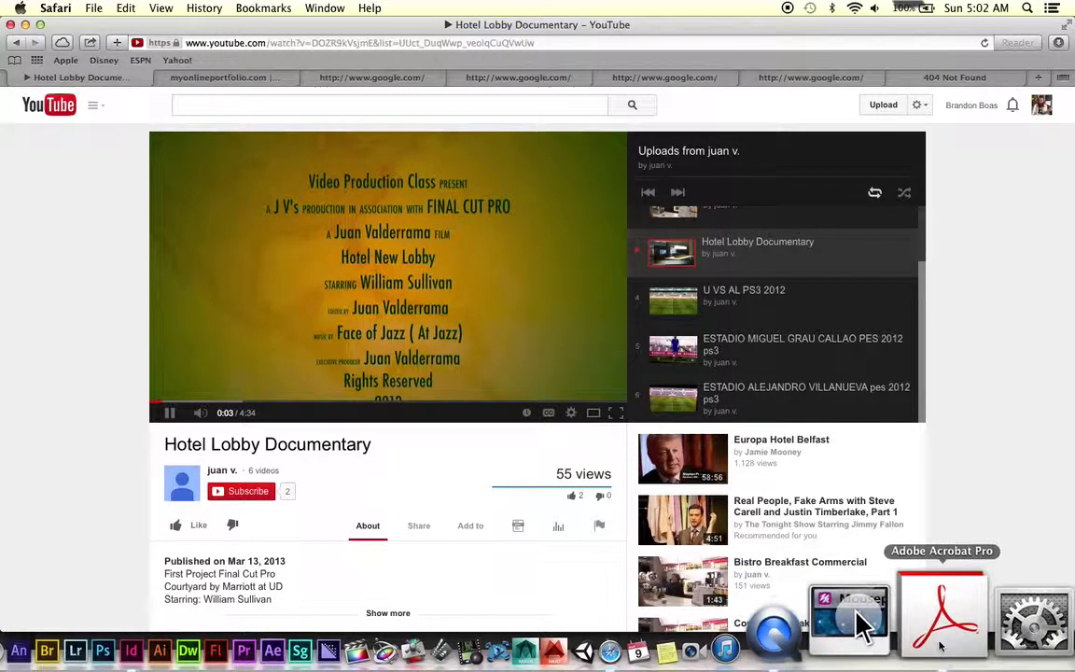
Pause the Hotel Lobby and Courtyard Breakfast Bistro videos, then return to Acrobat's page 9
{"action": "left_click", "coordinate": [157, 374]}
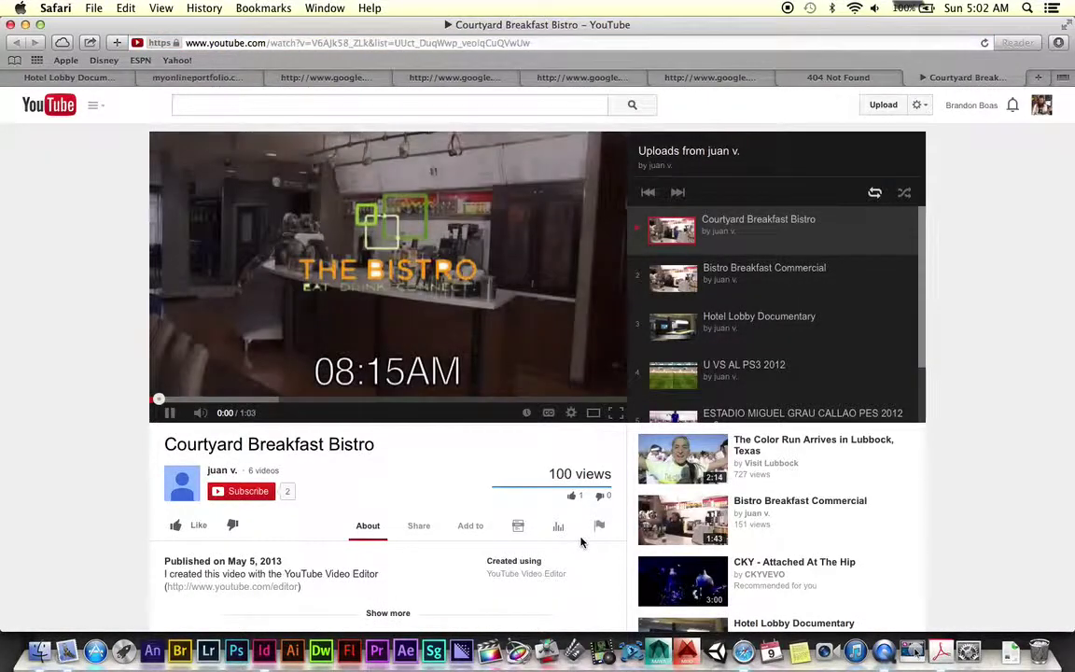
{"action": "left_click", "coordinate": [168, 412]}
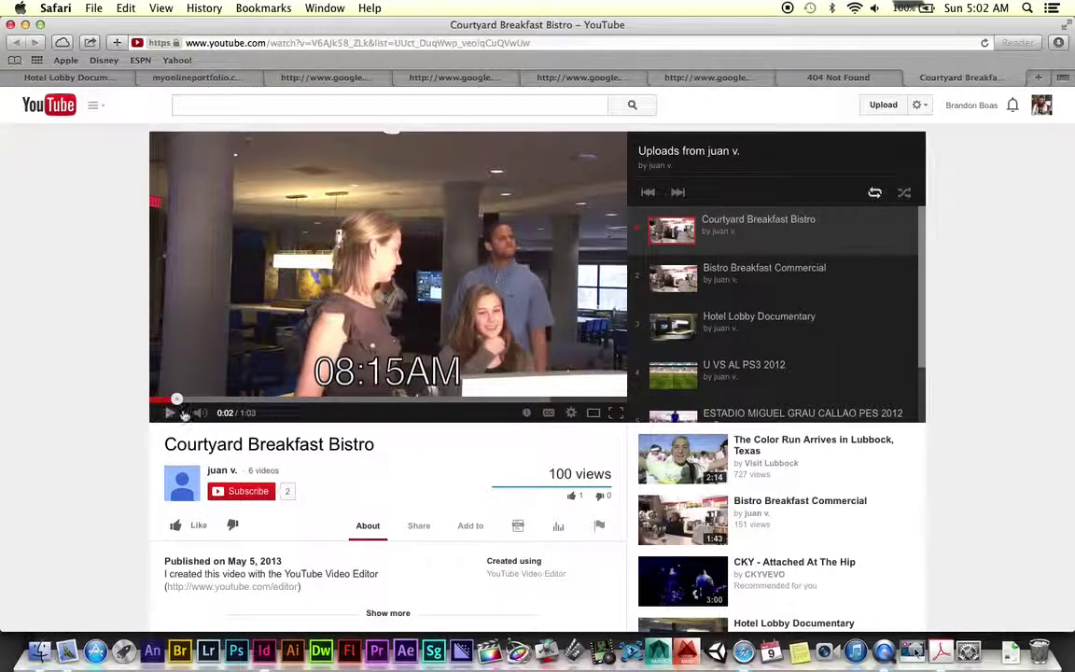
{"action": "left_click", "coordinate": [940, 650]}
{"action": "scroll", "coordinate": [757, 372], "scroll_direction": "down", "scroll_amount": 10}
Follow the Web Design I portfolio image link and scroll through the website in Safari
{"action": "scroll", "coordinate": [758, 370], "scroll_direction": "down", "scroll_amount": 5}
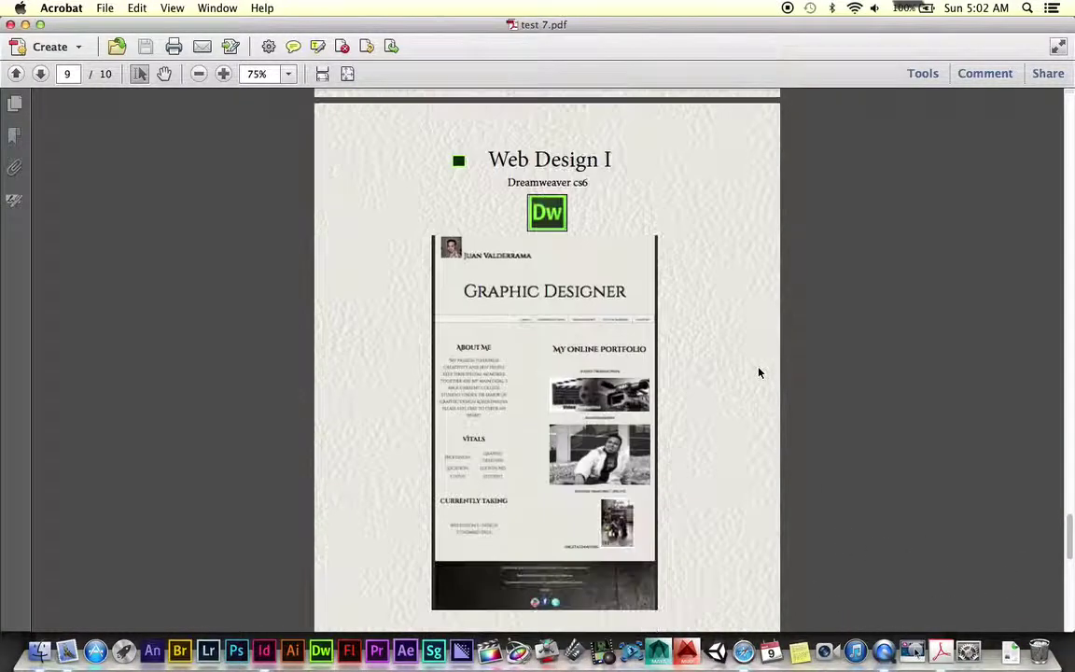
{"action": "left_click", "coordinate": [552, 302]}
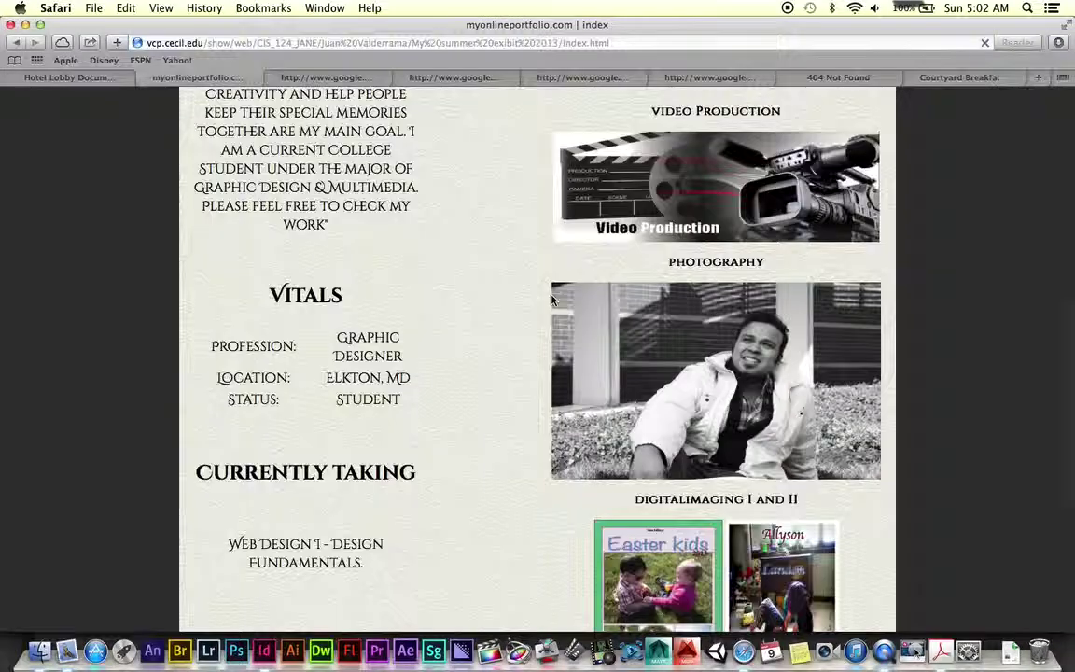
{"action": "scroll", "coordinate": [522, 276], "scroll_direction": "up", "scroll_amount": 10}
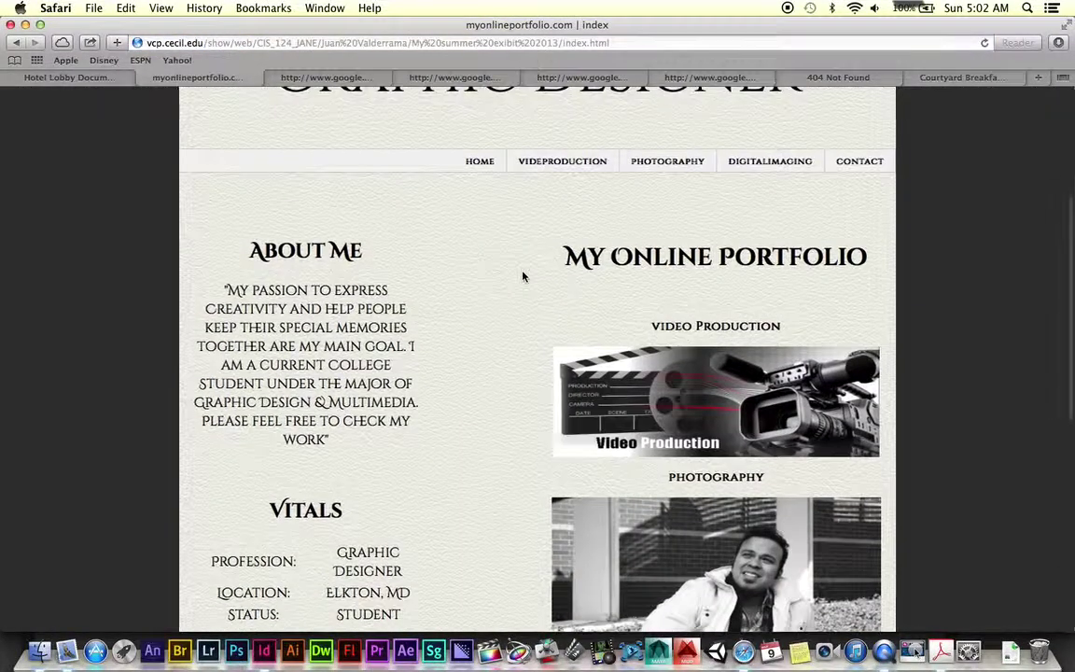
{"action": "scroll", "coordinate": [522, 276], "scroll_direction": "down", "scroll_amount": 10}
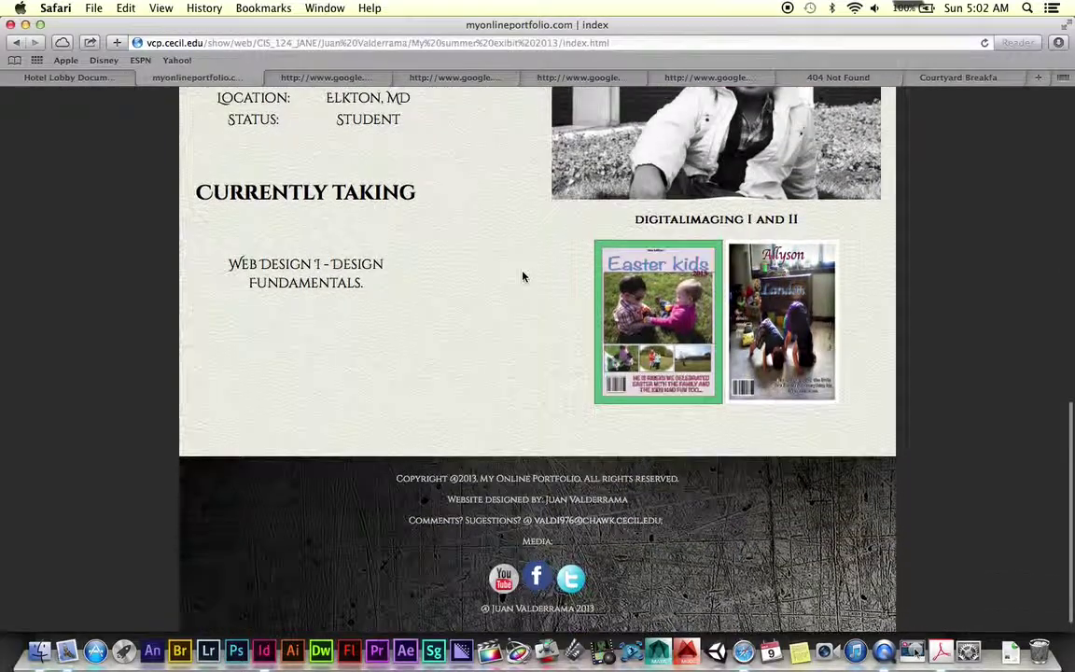
{"action": "scroll", "coordinate": [523, 276], "scroll_direction": "up", "scroll_amount": 3}
{"action": "left_click", "coordinate": [9, 24]}
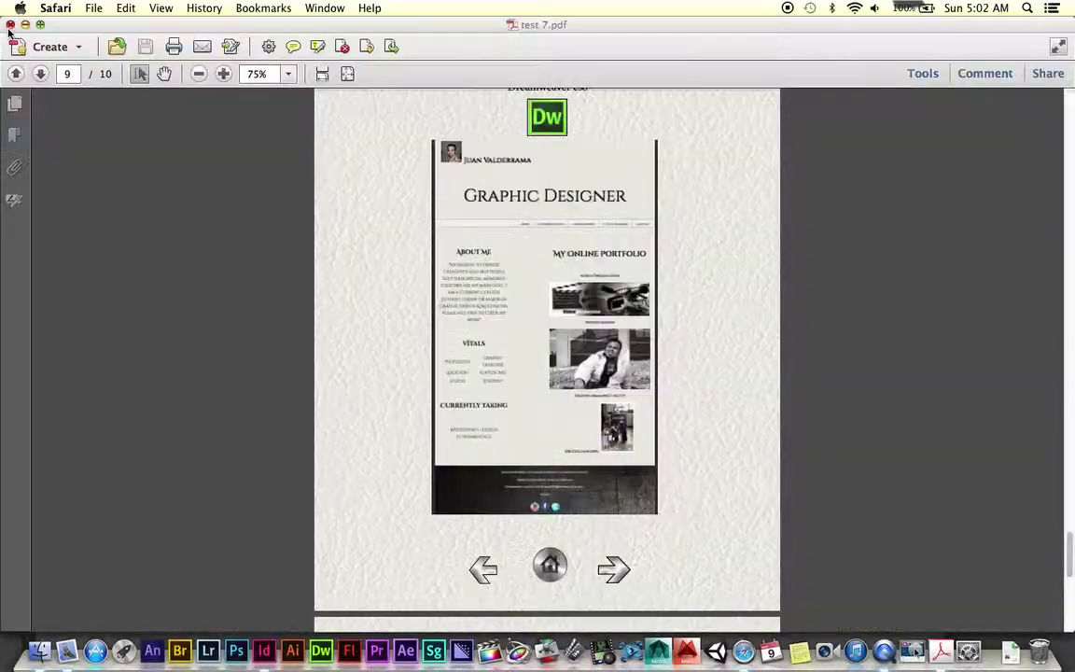
{"action": "left_click", "coordinate": [292, 27]}
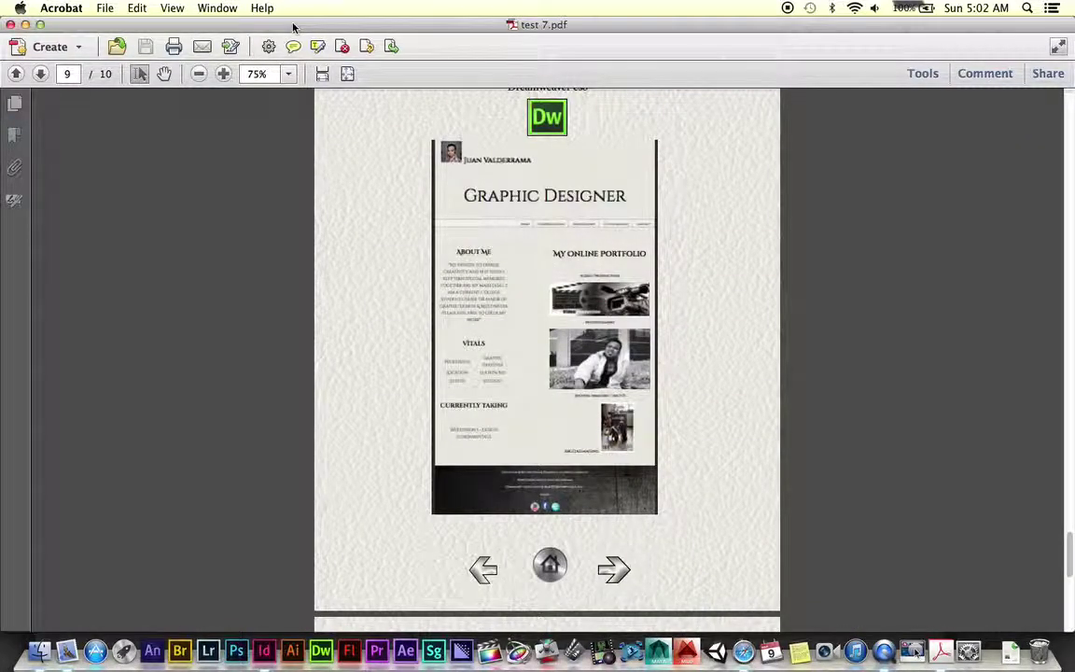